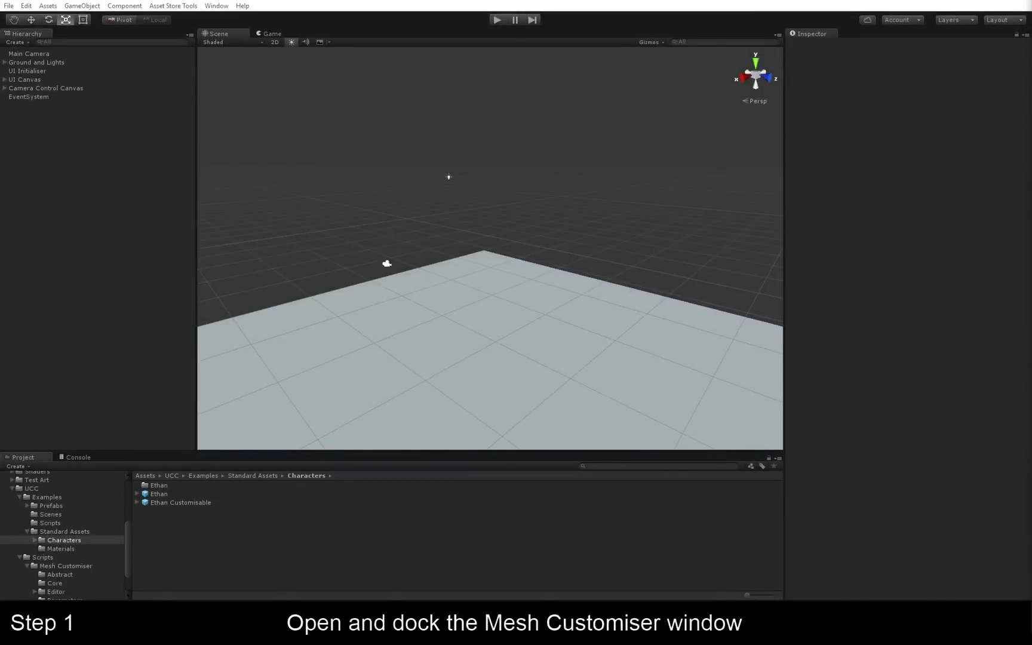
Step: Open the UCC Mesh Customiser window, dock it beside the Project panel, and widen the file browser
{"action": "left_click", "coordinate": [217, 6]}
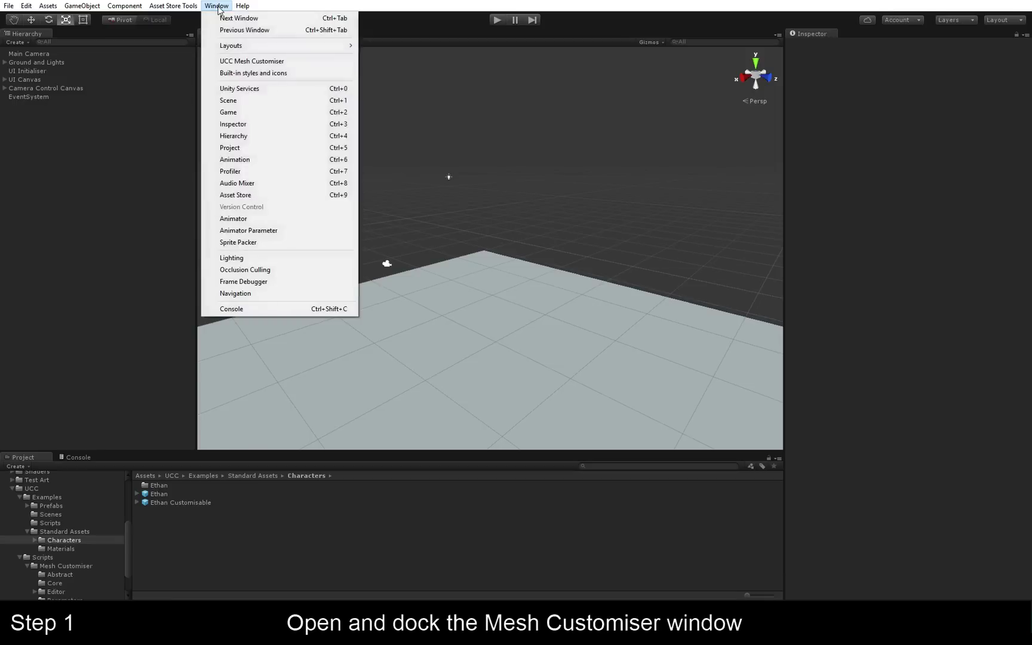
{"action": "left_click", "coordinate": [242, 62]}
{"action": "left_click_drag", "start_coordinate": [447, 151], "coordinate": [704, 483]}
{"action": "left_click_drag", "start_coordinate": [525, 495], "coordinate": [603, 495]}
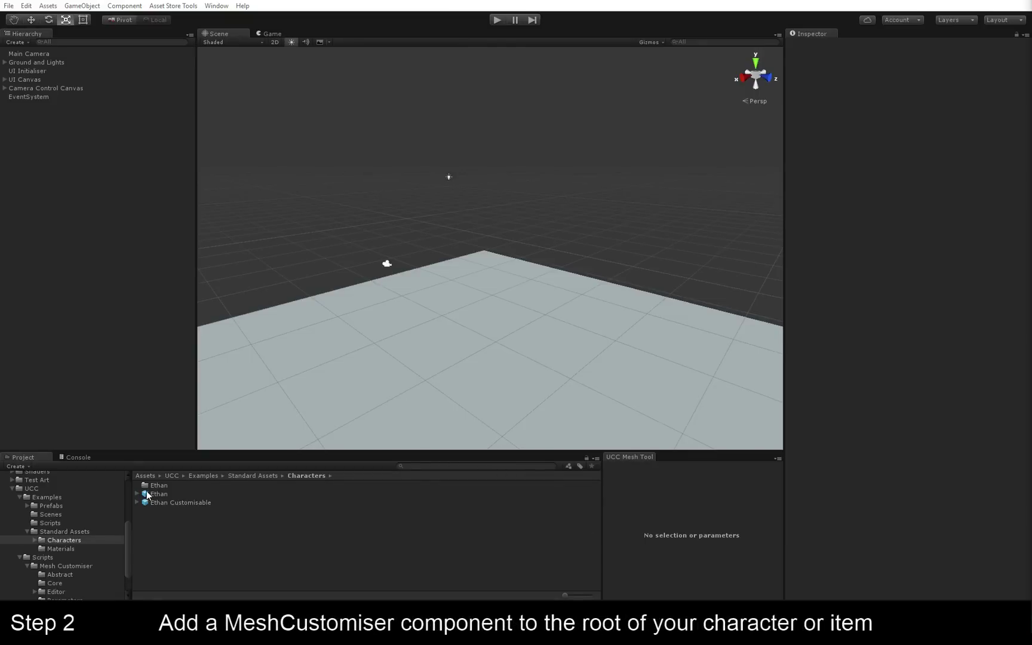
Step: Drag the Ethan prefab into the scene, move it to the end of the Hierarchy, and add a Mesh Customiser component
{"action": "left_click_drag", "start_coordinate": [165, 494], "coordinate": [494, 420]}
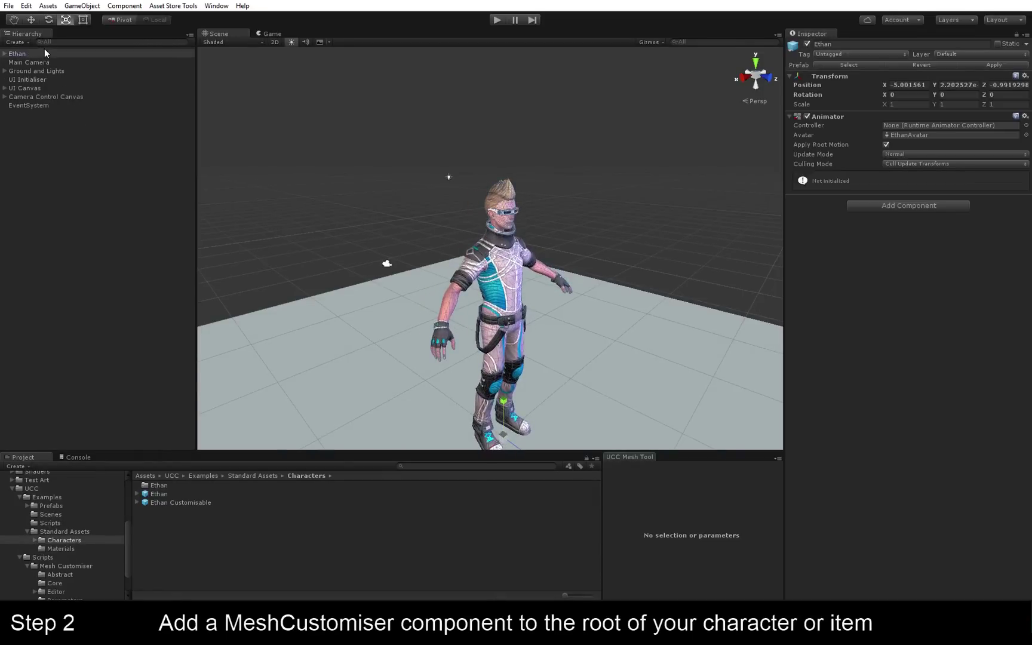
{"action": "left_click_drag", "start_coordinate": [45, 51], "coordinate": [66, 149]}
{"action": "right_click", "coordinate": [46, 106]}
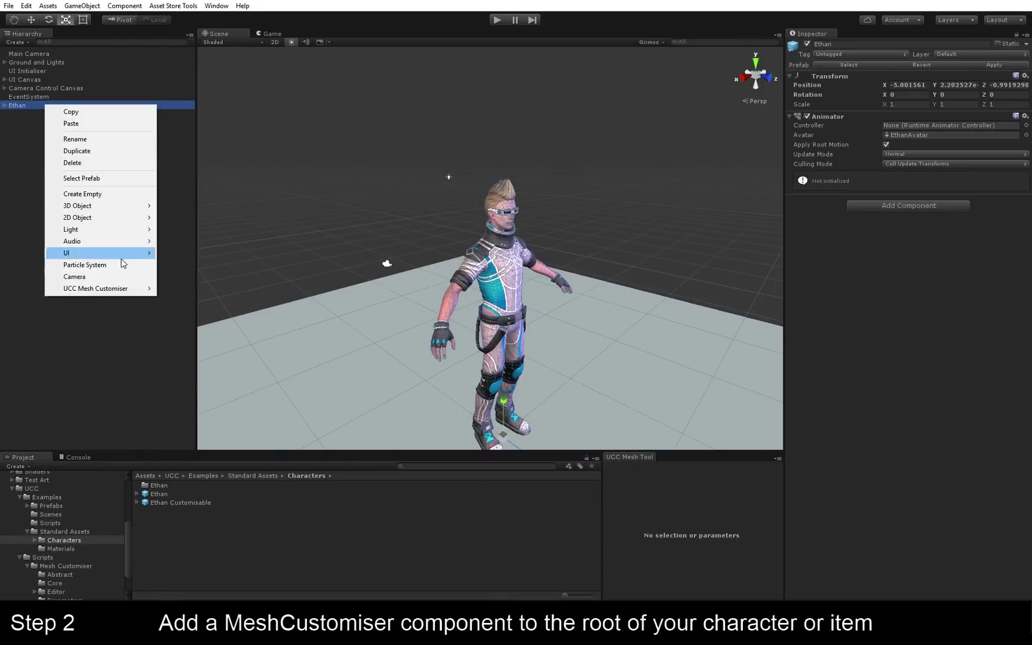
{"action": "mouse_move", "coordinate": [117, 291]}
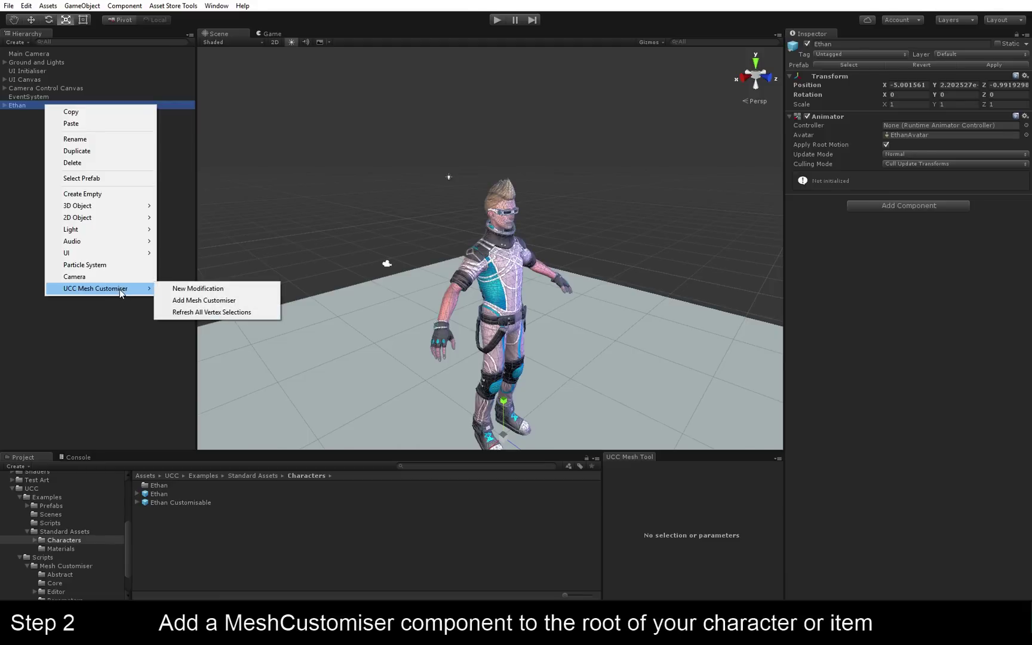
{"action": "left_click", "coordinate": [232, 304]}
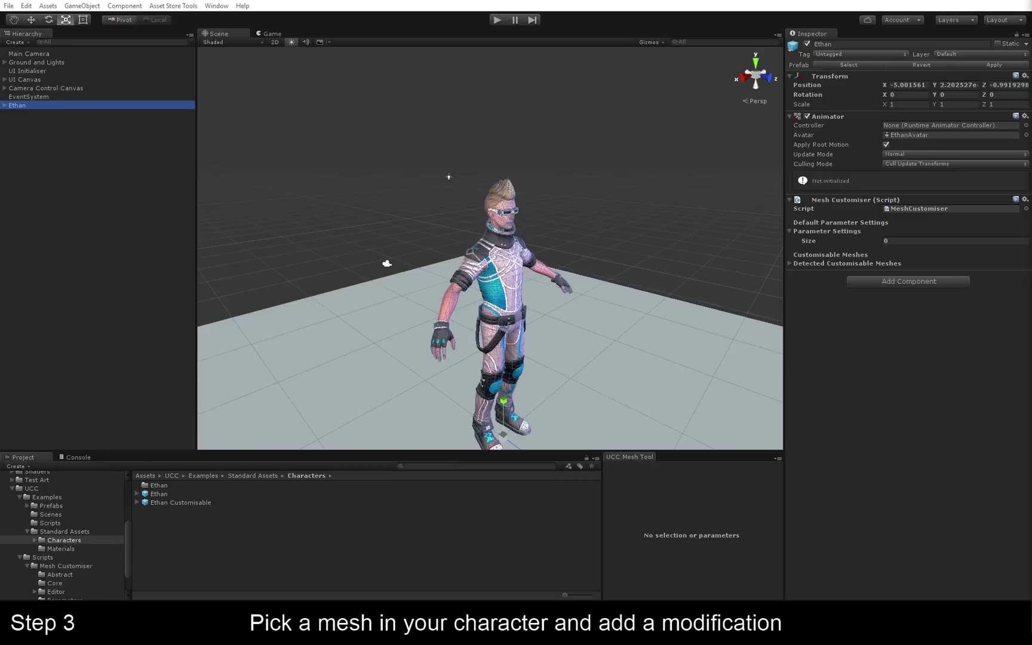
Step: Create a New Mesh Modification on Ethan's char_ethan_body mesh from the UCC Mesh Customiser context menu
{"action": "left_click", "coordinate": [4, 106]}
{"action": "left_click", "coordinate": [45, 114]}
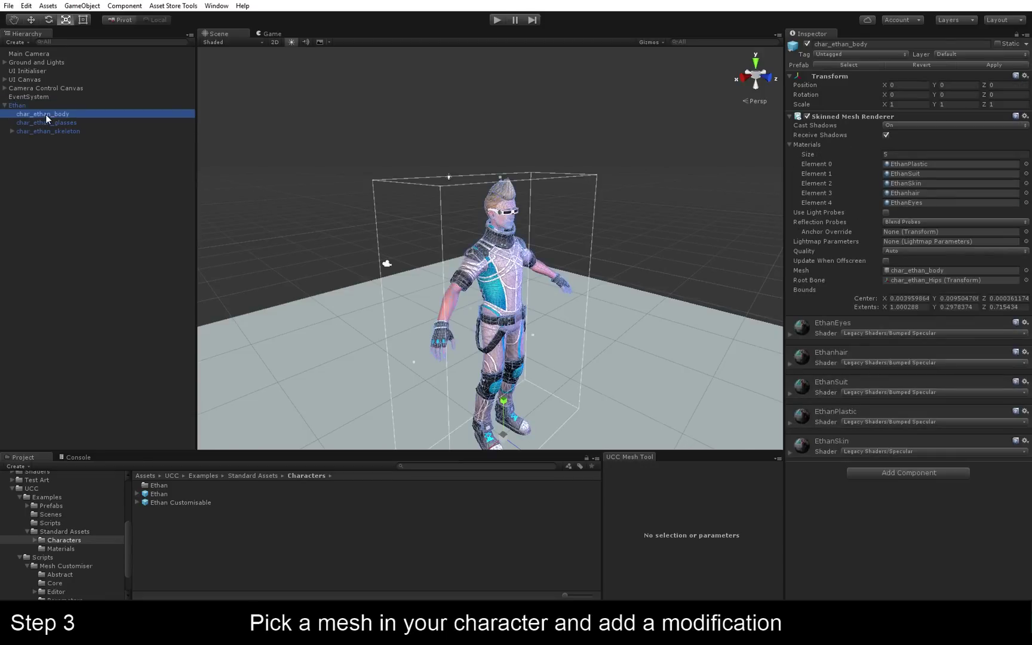
{"action": "right_click", "coordinate": [45, 113]}
{"action": "mouse_move", "coordinate": [92, 300]}
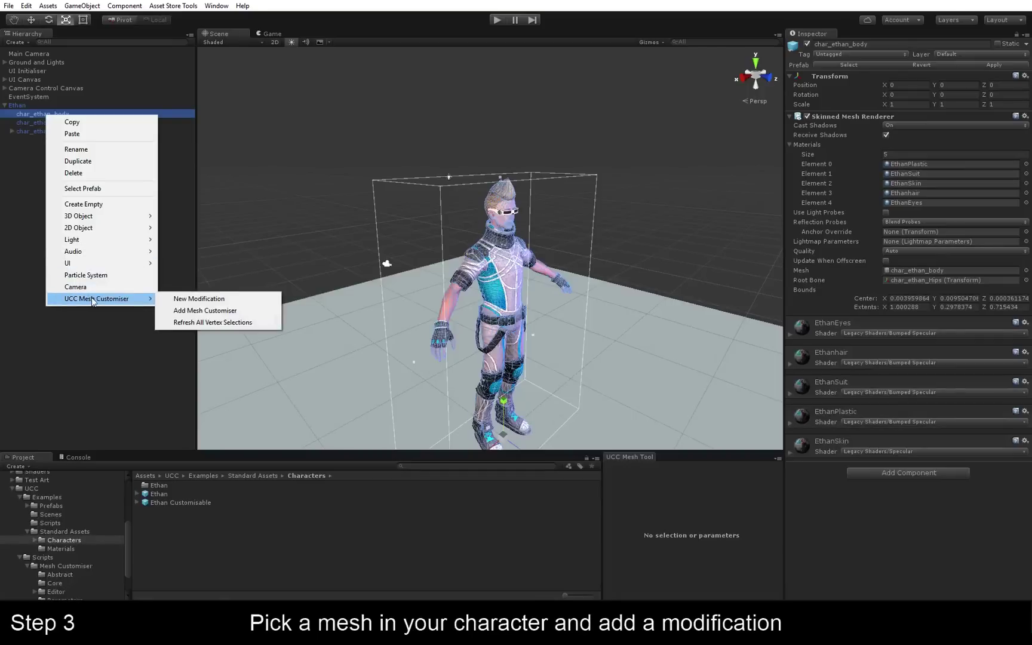
{"action": "left_click", "coordinate": [187, 299]}
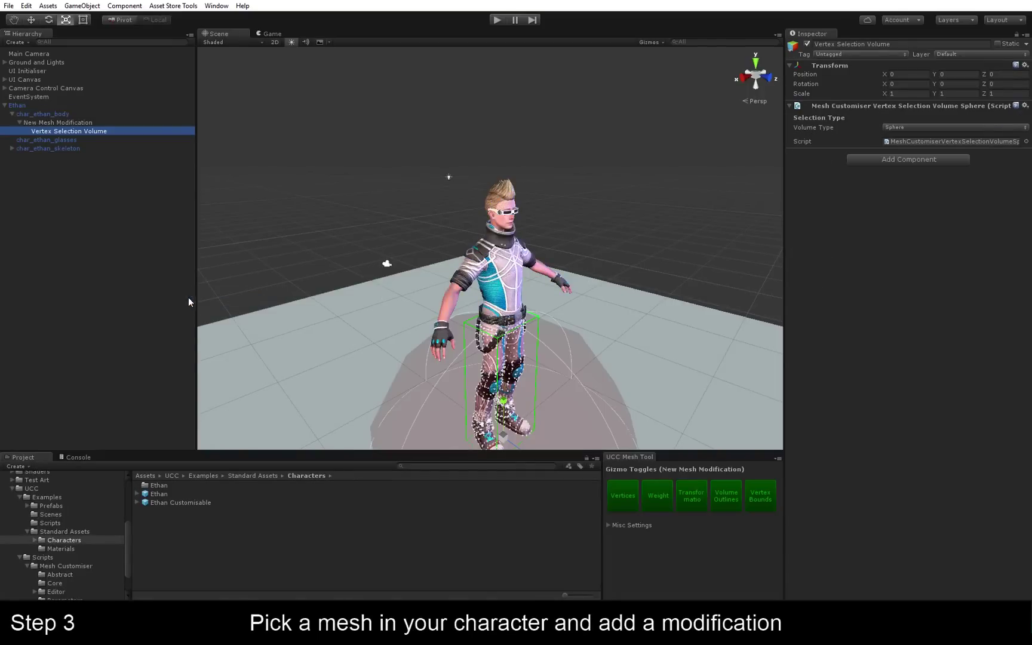
{"action": "middle_click_drag", "start_coordinate": [615, 351], "coordinate": [645, 191]}
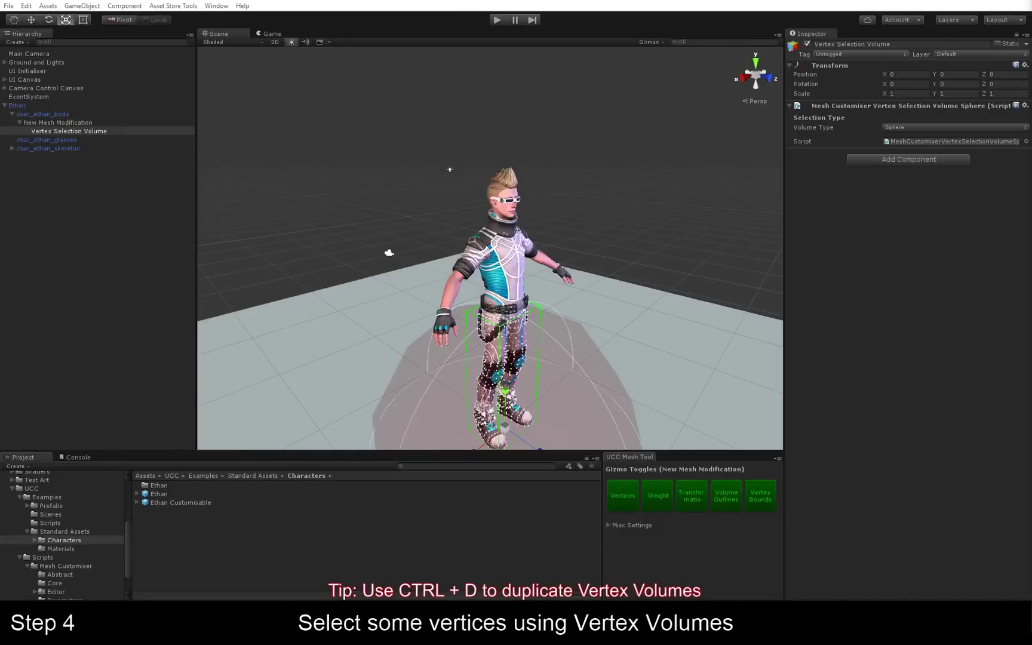
Step: Change the vertex selection volume's Volume Type to Box
{"action": "left_click", "coordinate": [927, 127]}
{"action": "left_click", "coordinate": [926, 149]}
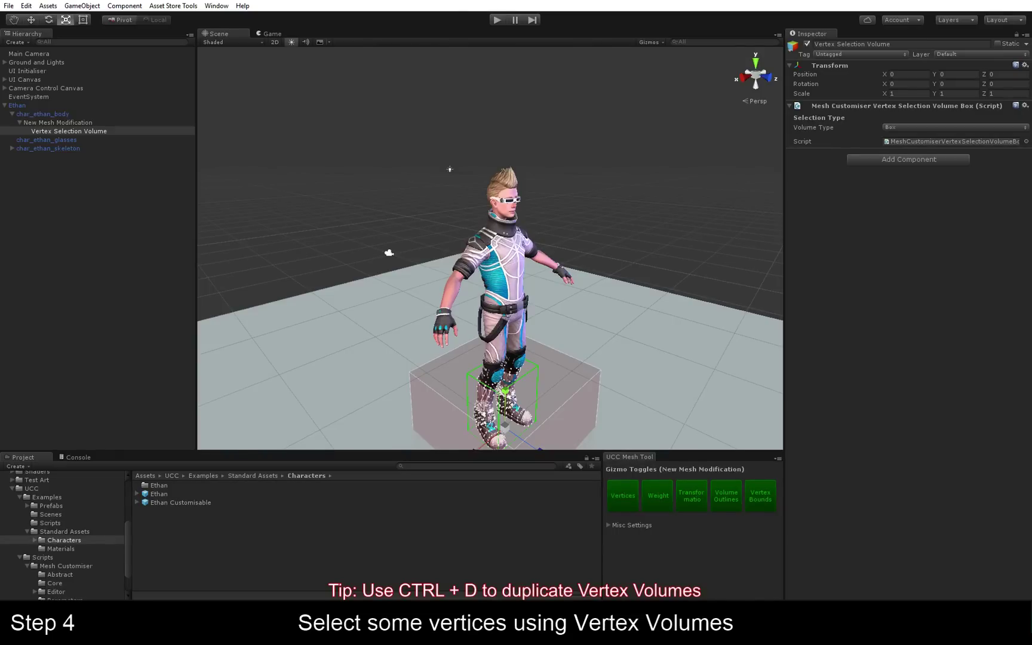
{"action": "middle_click_drag", "start_coordinate": [563, 434], "coordinate": [564, 424]}
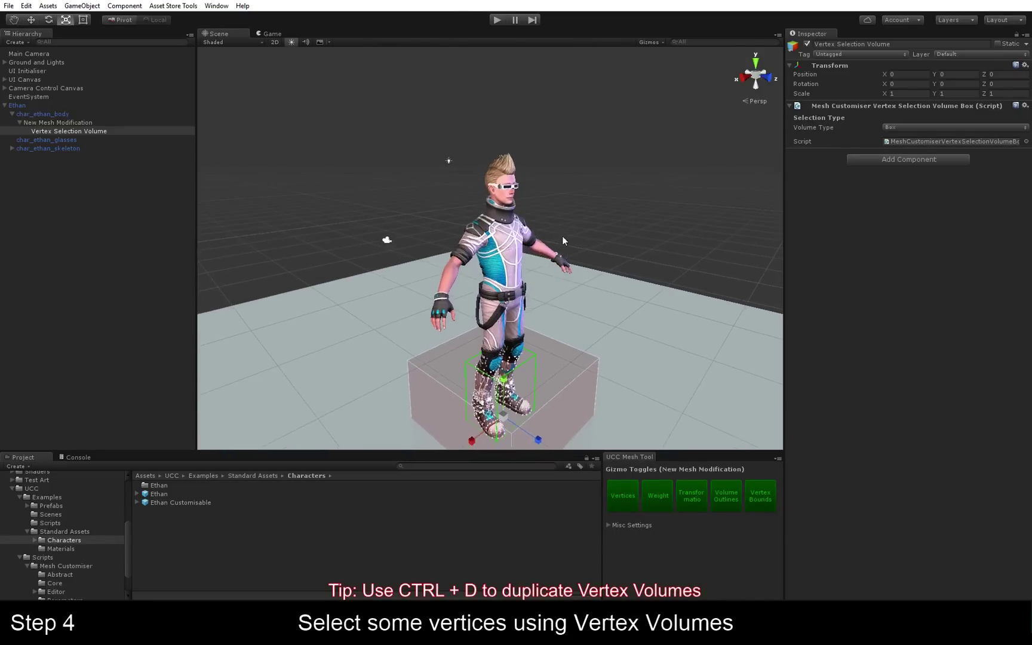
{"action": "scroll", "coordinate": [562, 417], "scroll_direction": "down", "scroll_amount": 10}
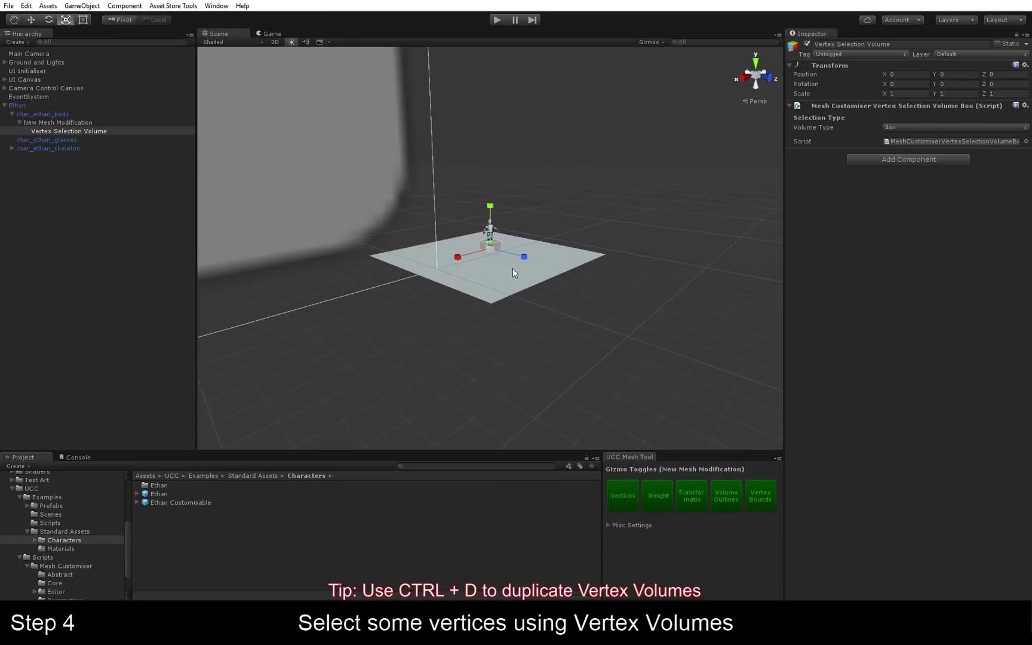
{"action": "scroll", "coordinate": [515, 275], "scroll_direction": "up", "scroll_amount": 10}
{"action": "scroll", "coordinate": [566, 250], "scroll_direction": "down", "scroll_amount": 4}
{"action": "scroll", "coordinate": [561, 269], "scroll_direction": "up", "scroll_amount": 3}
{"action": "scroll", "coordinate": [558, 287], "scroll_direction": "down", "scroll_amount": 3}
Step: Move the box volume back along Z and duplicate it with Ctrl+D
{"action": "key", "text": "w"}
{"action": "left_click_drag", "start_coordinate": [532, 422], "coordinate": [440, 278]}
{"action": "key", "text": "ctrl+d"}
{"action": "key", "text": "ctrl+d"}
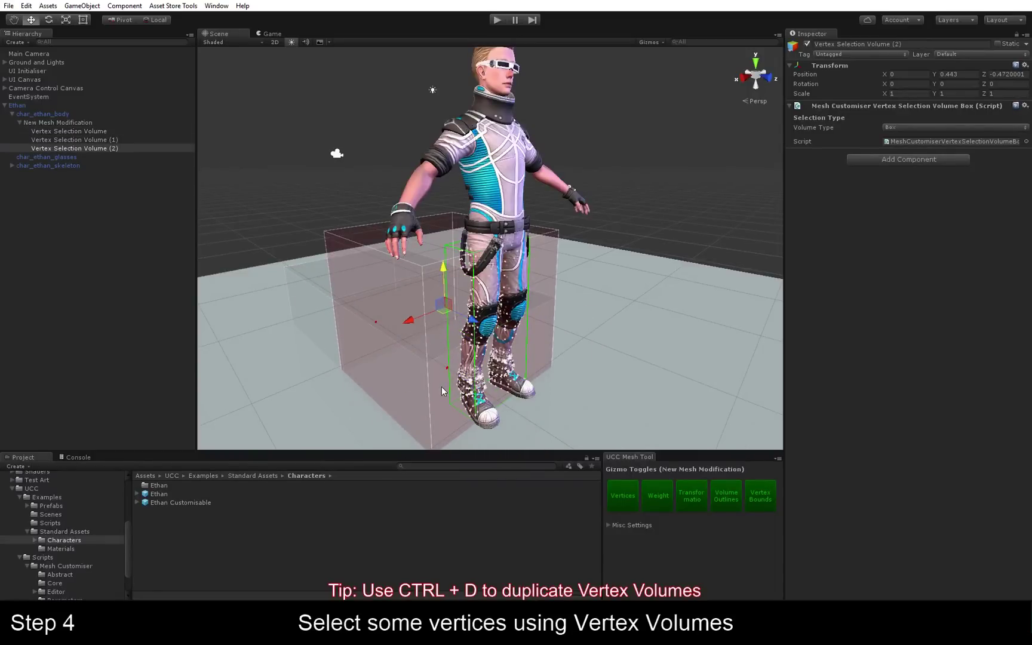
Step: Delete the two duplicate volumes and lift the original box volume up onto Ethan's head
{"action": "left_click", "coordinate": [120, 139], "text": "shift"}
{"action": "key", "text": "Delete"}
{"action": "left_click", "coordinate": [120, 131]}
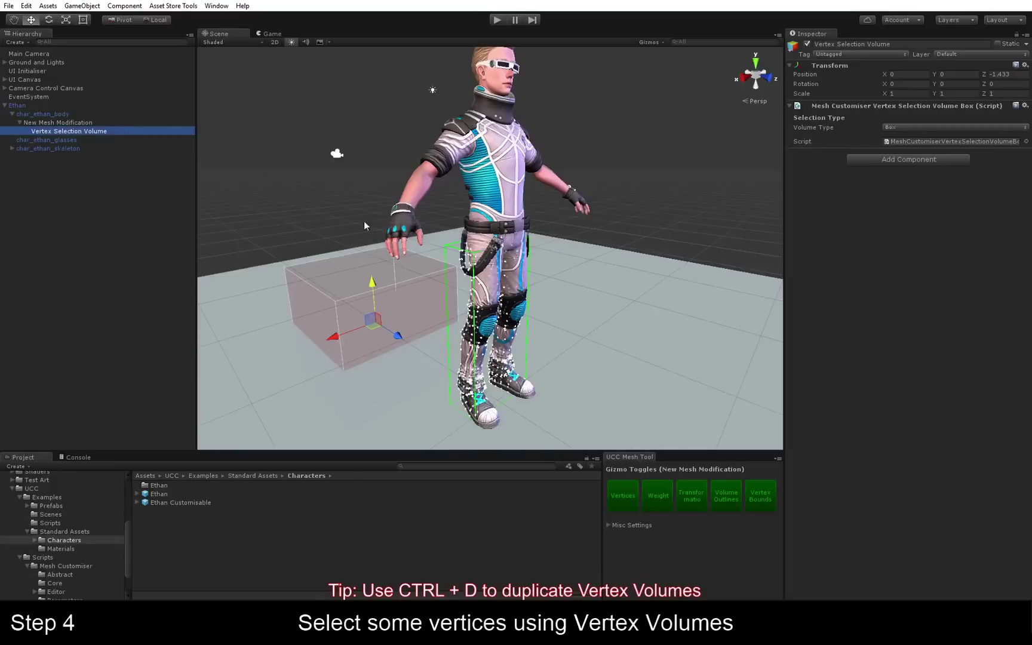
{"action": "scroll", "coordinate": [380, 279], "scroll_direction": "up", "scroll_amount": 5}
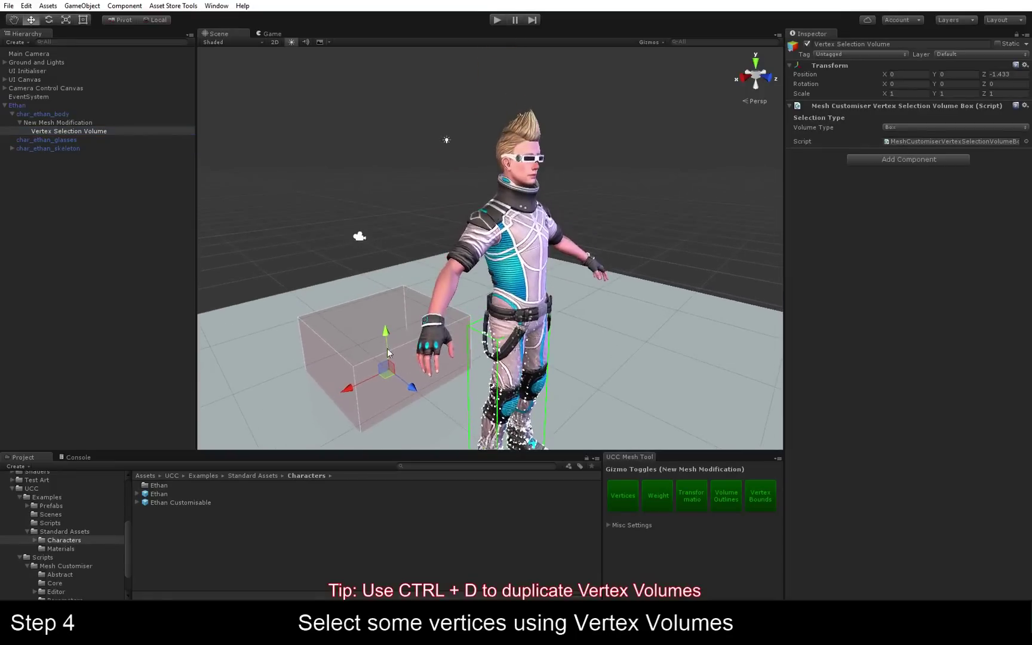
{"action": "left_click_drag", "start_coordinate": [388, 350], "coordinate": [453, 196]}
{"action": "key", "text": "r"}
{"action": "key", "text": "w"}
{"action": "key", "text": "f"}
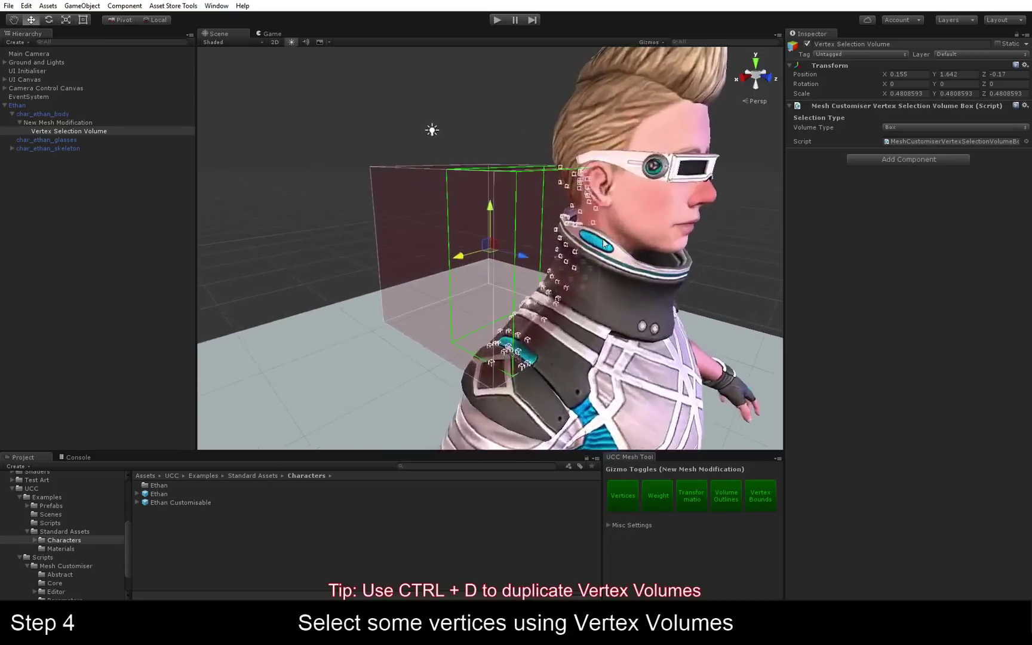
{"action": "left_click_drag", "start_coordinate": [491, 239], "coordinate": [485, 155]}
{"action": "mouse_move", "coordinate": [524, 189]}
{"action": "left_mouse_down"}
{"action": "mouse_move", "coordinate": [554, 194]}
{"action": "mouse_move", "coordinate": [531, 189]}
{"action": "left_mouse_up"}
Step: Move and scale the box volume so it tightly encloses Ethan's ear
{"action": "key", "text": "e"}
{"action": "key", "text": "r"}
{"action": "key", "text": "w"}
{"action": "left_click_drag", "start_coordinate": [596, 193], "coordinate": [573, 207]}
{"action": "key", "text": "f"}
{"action": "right_click_drag", "start_coordinate": [513, 251], "coordinate": [524, 259], "text": "alt"}
{"action": "mouse_move", "coordinate": [524, 259]}
{"action": "left_mouse_down", "text": "alt"}
{"action": "mouse_move", "coordinate": [518, 248]}
{"action": "mouse_move", "coordinate": [529, 248]}
{"action": "mouse_move", "coordinate": [520, 247]}
{"action": "left_mouse_up", "text": "alt"}
{"action": "key", "text": "e"}
{"action": "key", "text": "r"}
{"action": "key", "text": "w"}
{"action": "key", "text": "r"}
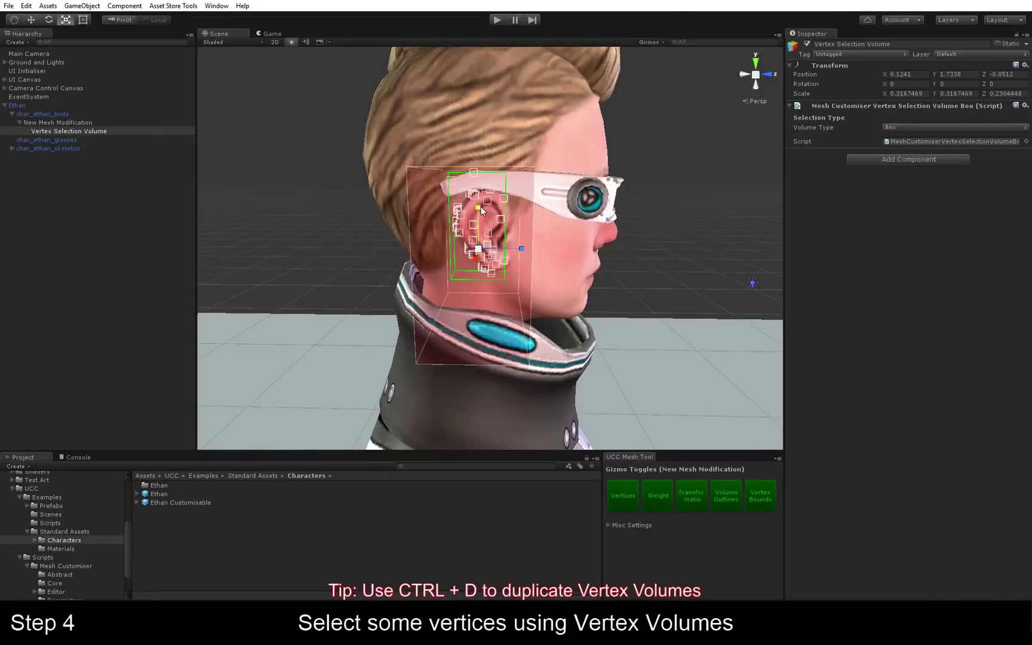
{"action": "left_click_drag", "start_coordinate": [481, 209], "coordinate": [446, 254]}
{"action": "key", "text": "w"}
{"action": "left_click_drag", "start_coordinate": [389, 282], "coordinate": [475, 288], "text": "alt"}
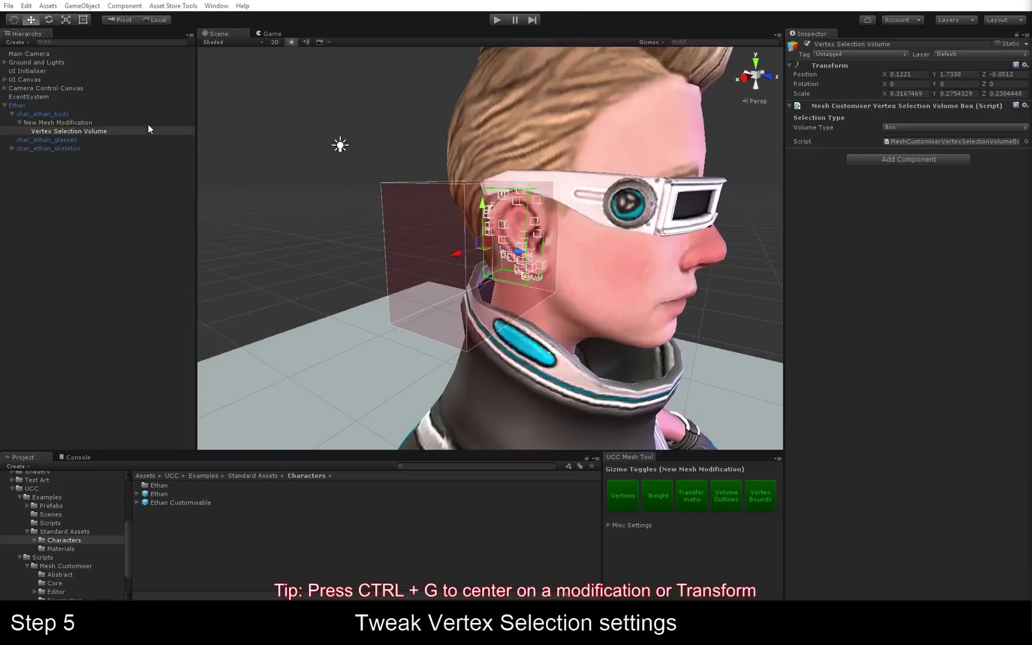
Step: Enable mirroring on the New Mesh Modification so the ear selection is mirrored across the X axis
{"action": "left_click", "coordinate": [80, 121]}
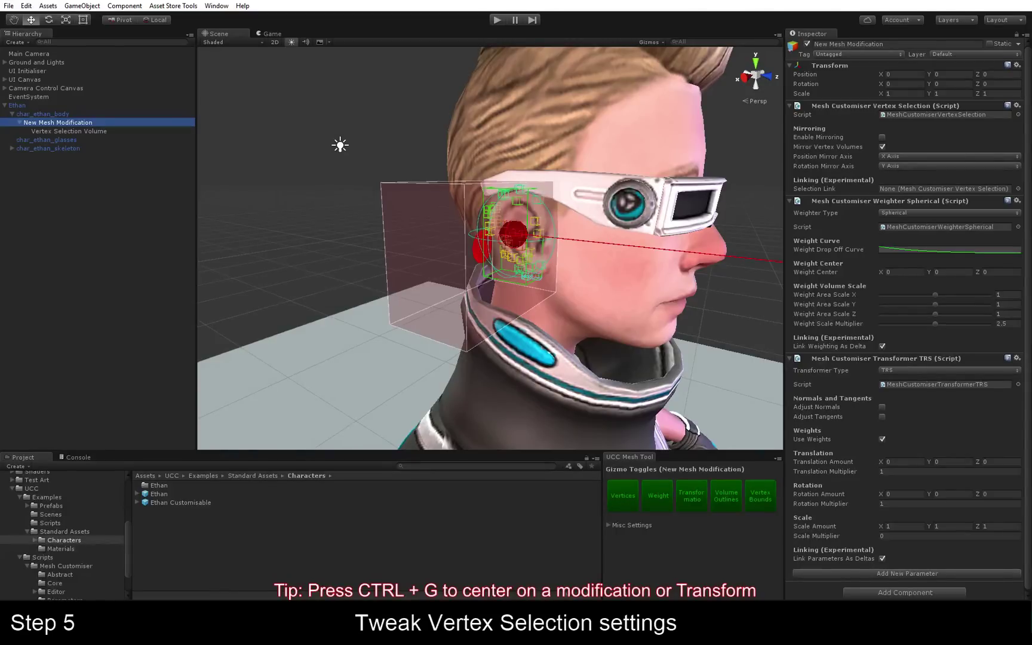
{"action": "left_click_drag", "start_coordinate": [778, 193], "coordinate": [606, 262], "text": "alt"}
{"action": "scroll", "coordinate": [658, 263], "scroll_direction": "down", "scroll_amount": 5}
{"action": "middle_click_drag", "start_coordinate": [659, 263], "coordinate": [575, 254]}
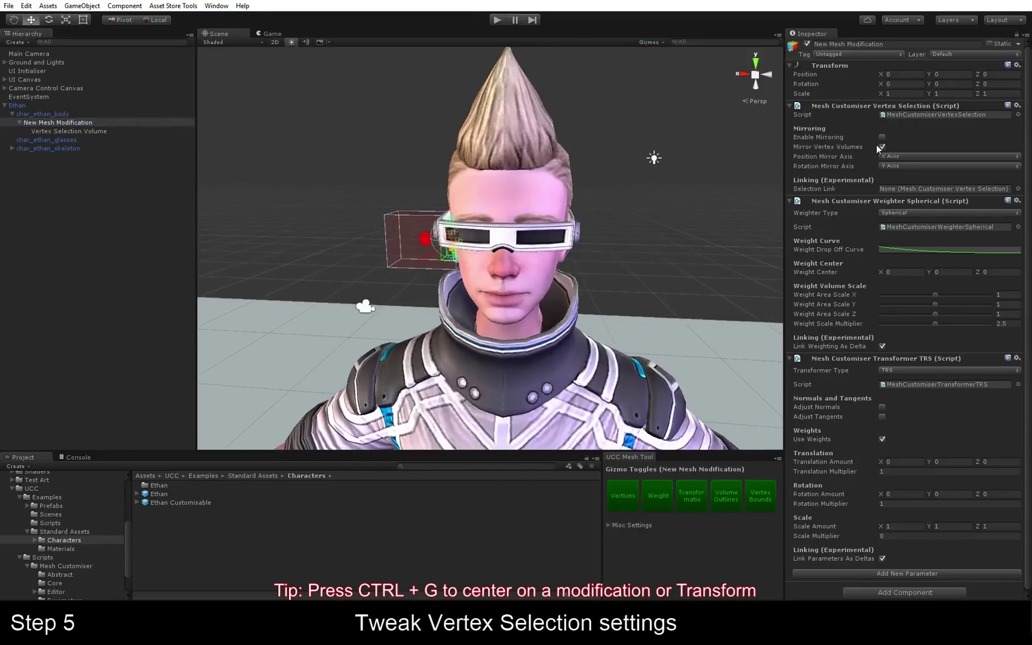
{"action": "left_click", "coordinate": [882, 137]}
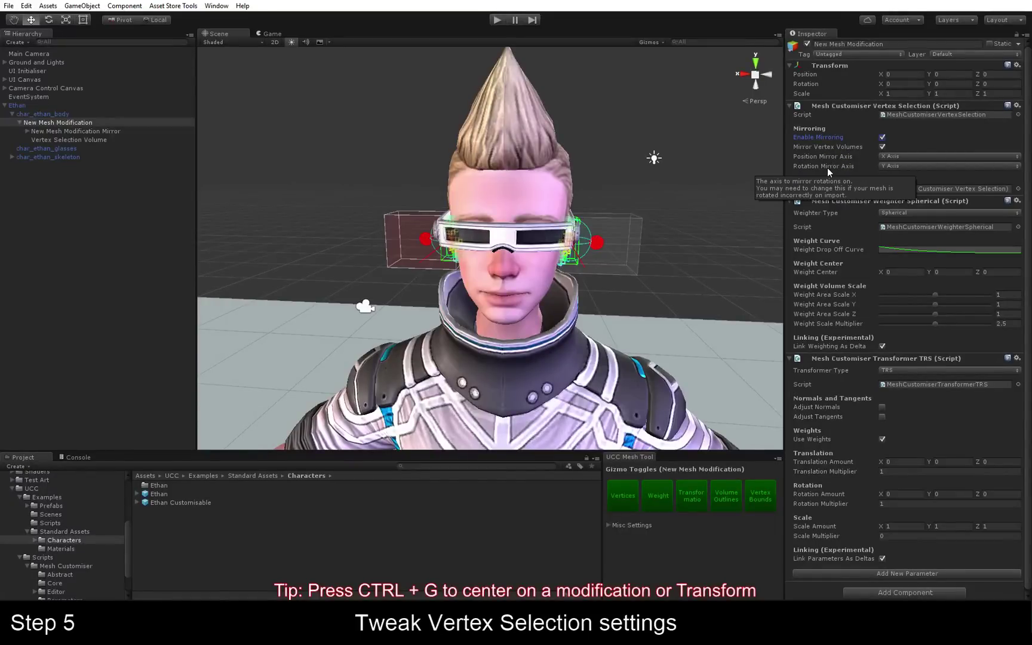
{"action": "left_click_drag", "start_coordinate": [478, 268], "coordinate": [597, 268], "text": "alt"}
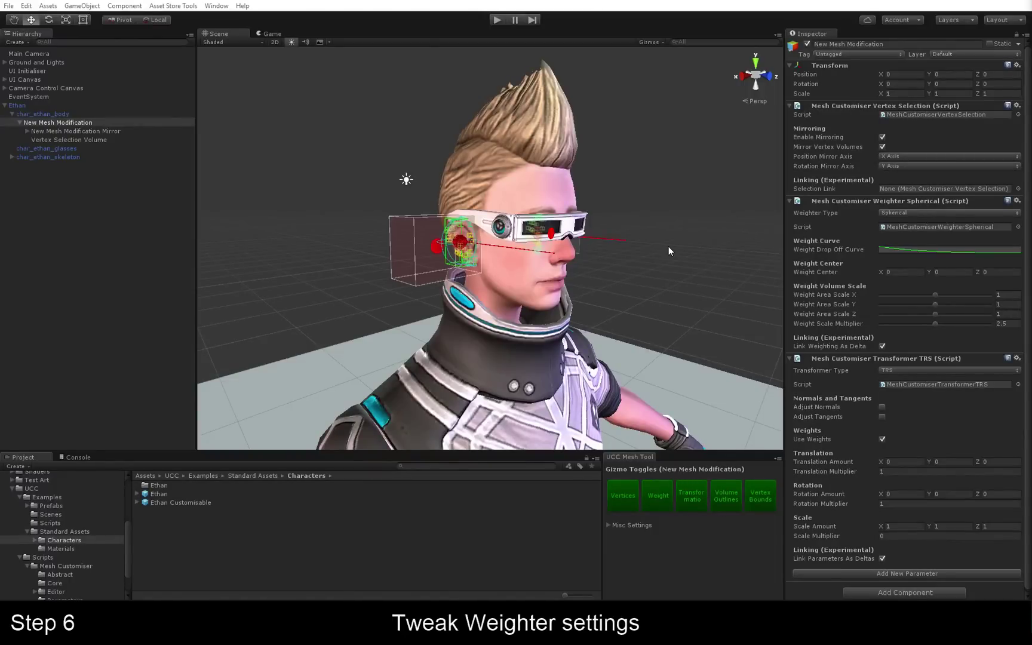
Step: Hide the vertex bounds, volume outline and transform gizmos while framing the ear
{"action": "right_click_drag", "start_coordinate": [669, 246], "coordinate": [767, 241], "text": "alt"}
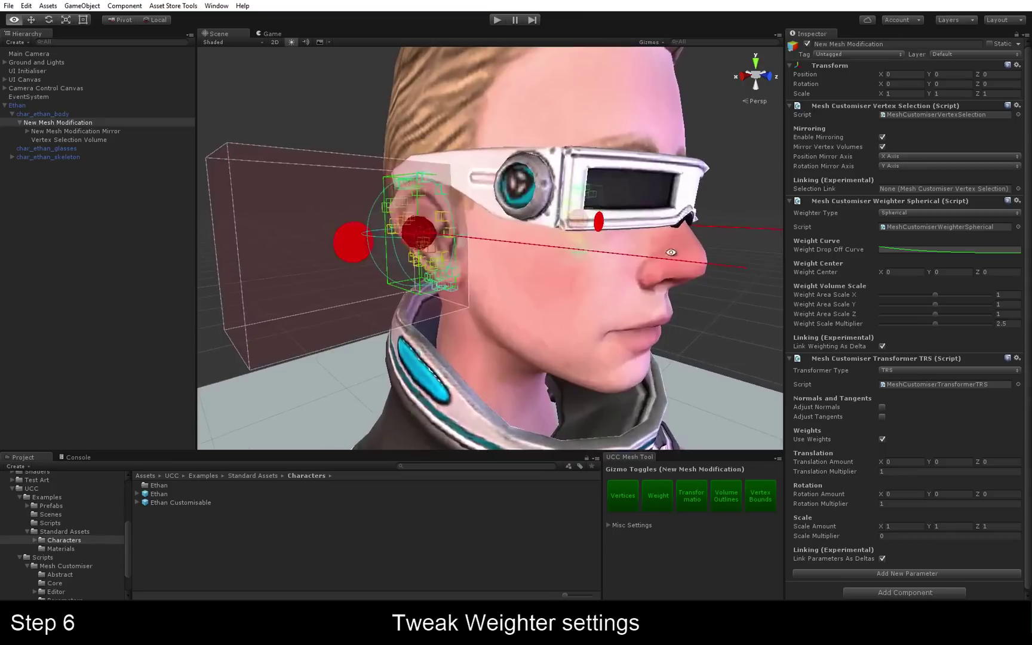
{"action": "key", "text": "f"}
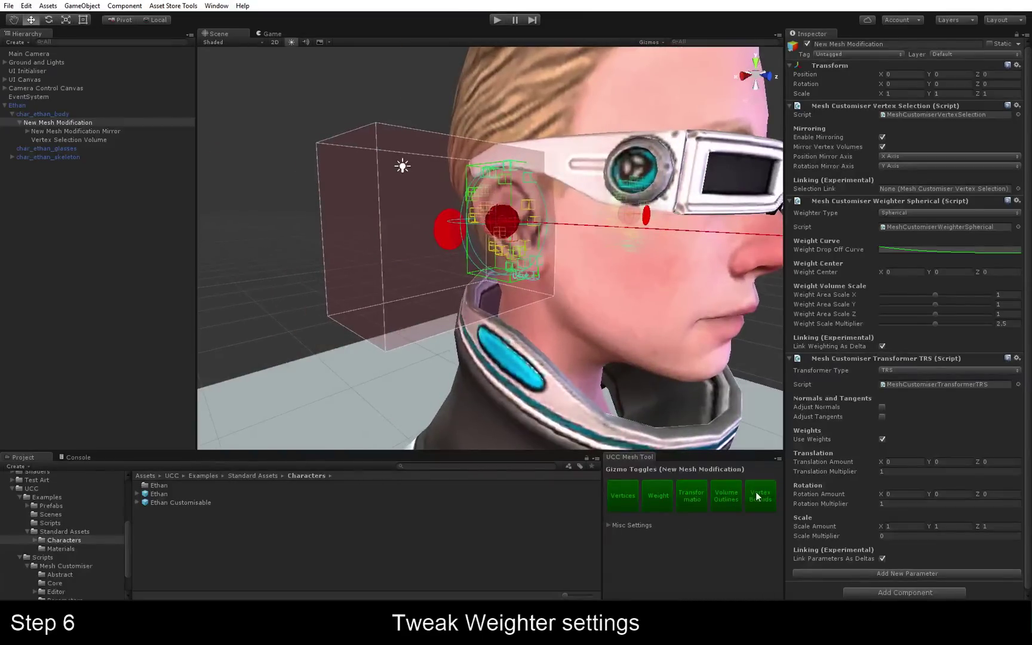
{"action": "left_click", "coordinate": [754, 496]}
{"action": "left_click", "coordinate": [725, 496]}
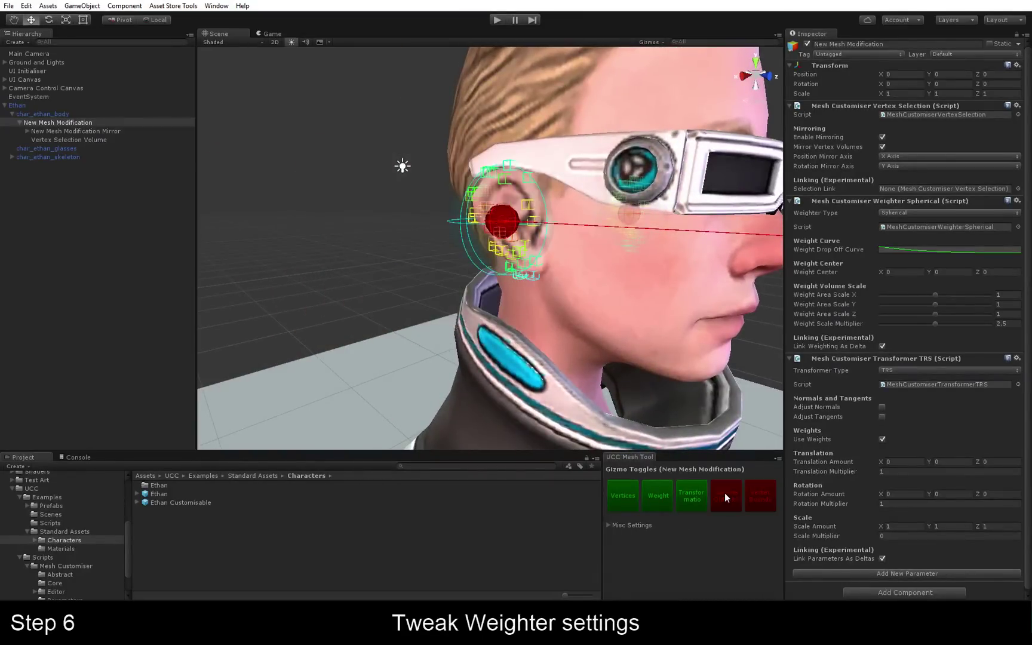
{"action": "left_click_drag", "start_coordinate": [569, 213], "coordinate": [634, 235], "text": "alt"}
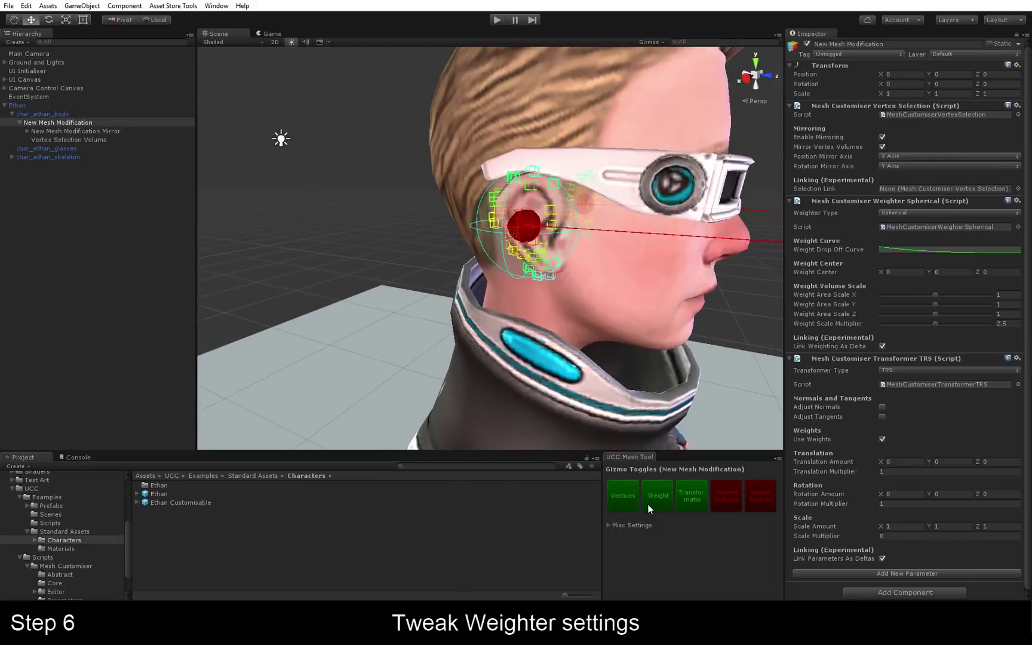
{"action": "left_click", "coordinate": [733, 498]}
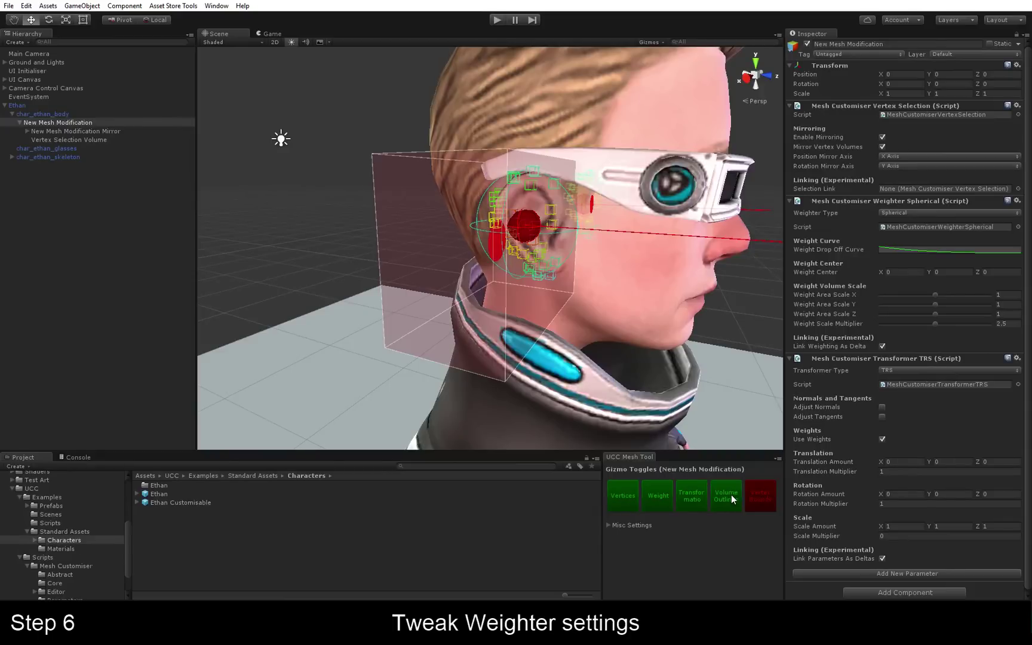
{"action": "left_click", "coordinate": [732, 497]}
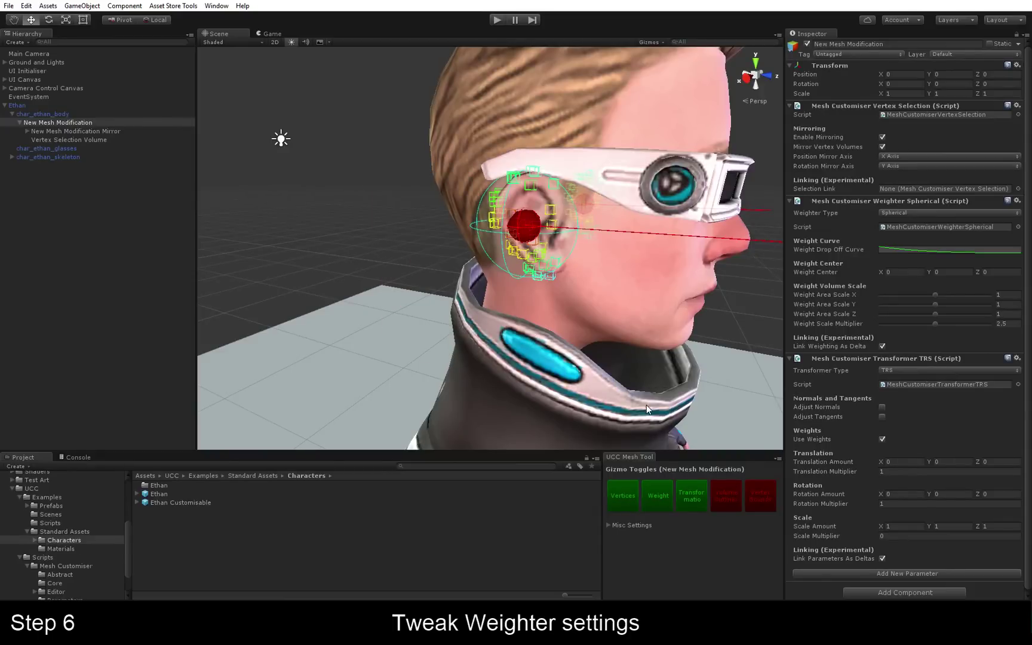
{"action": "right_click_drag", "start_coordinate": [660, 405], "coordinate": [590, 278], "text": "alt"}
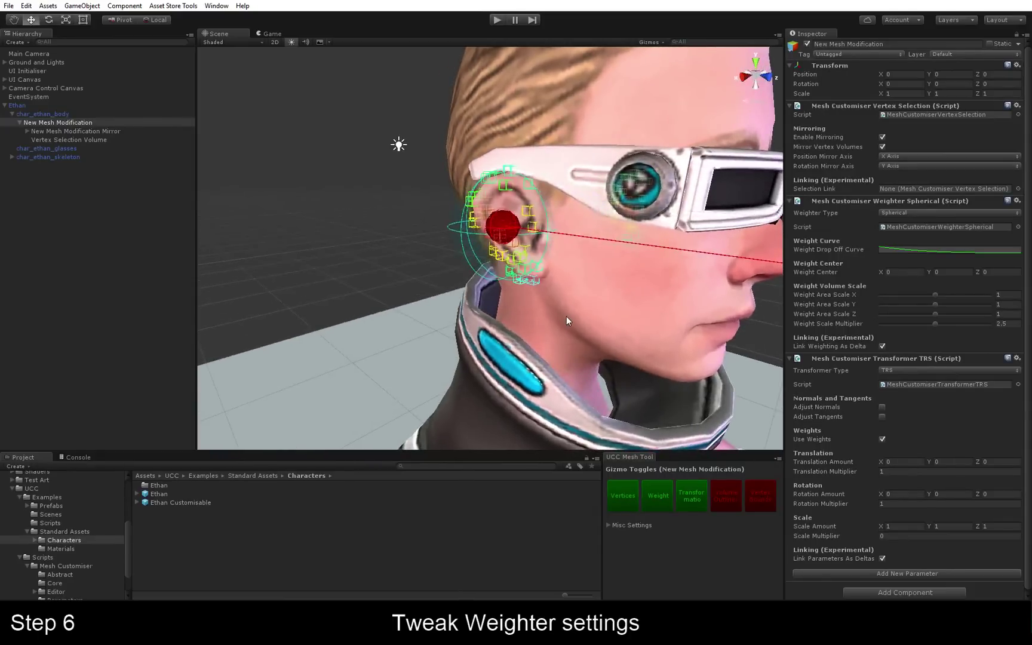
{"action": "key", "text": "f"}
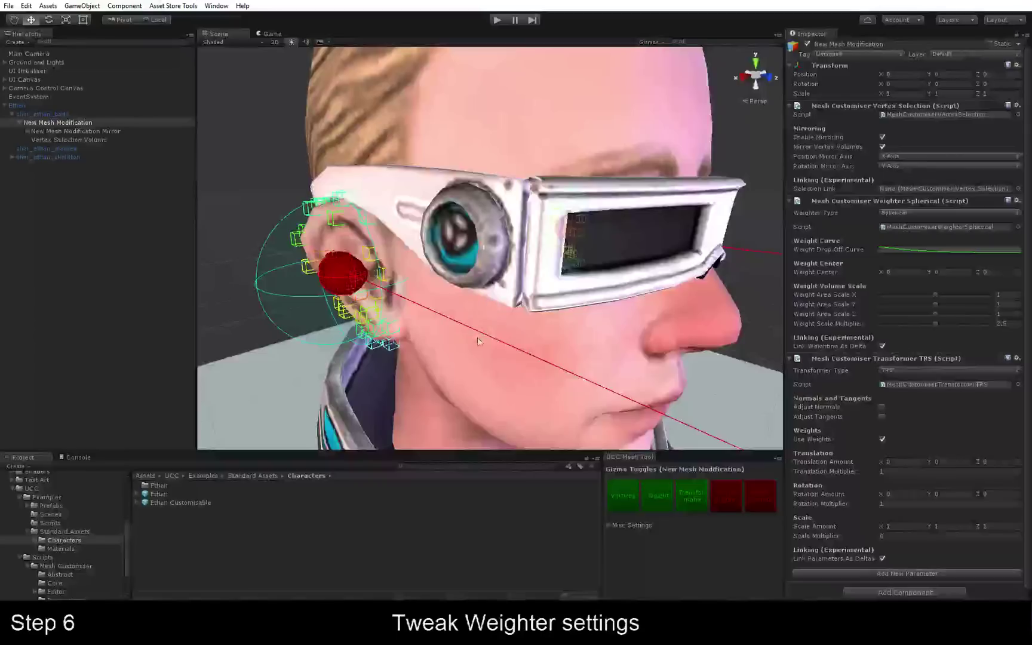
{"action": "left_click_drag", "start_coordinate": [487, 301], "coordinate": [543, 336], "text": "alt"}
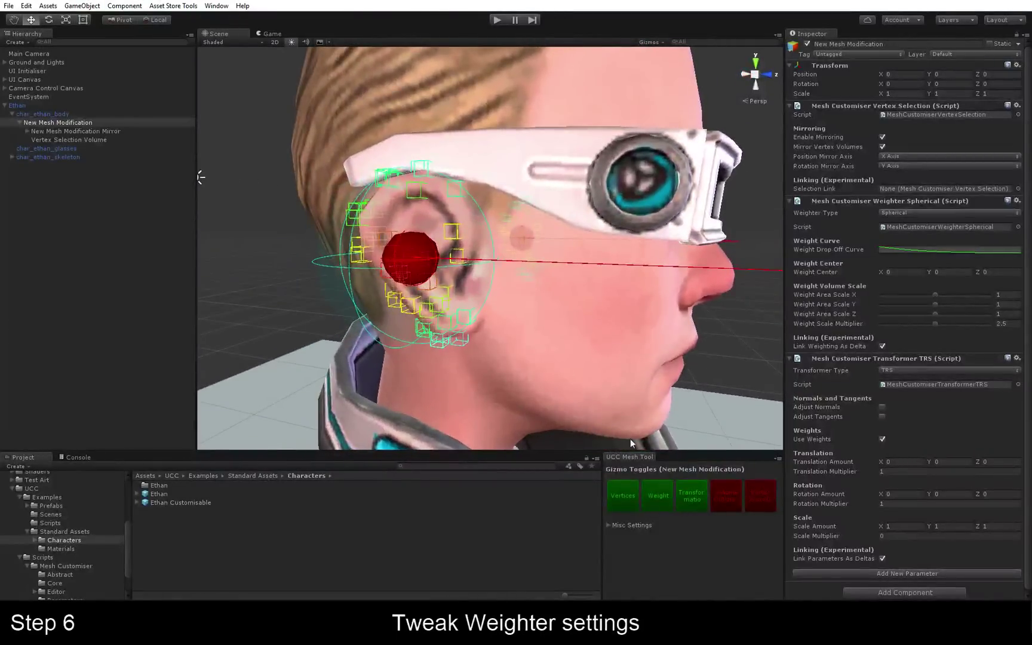
{"action": "left_click", "coordinate": [693, 496]}
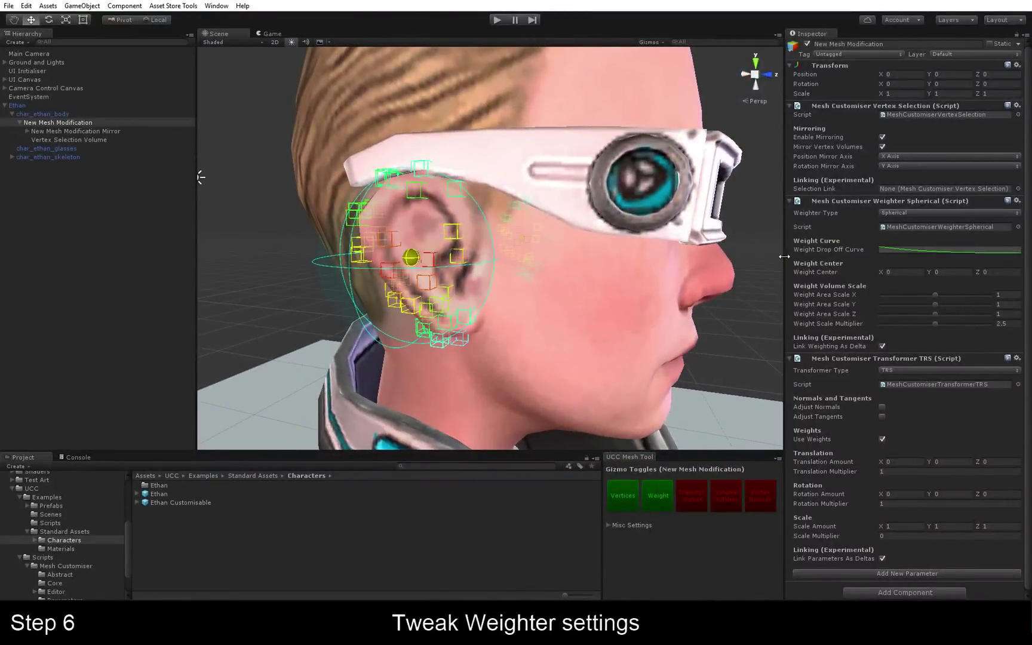
Step: Set the spherical weighter's Weight Center X to 0.61 and its Weight Area Scale values to 1
{"action": "left_click", "coordinate": [878, 272]}
{"action": "left_click_drag", "start_coordinate": [884, 276], "coordinate": [906, 281]}
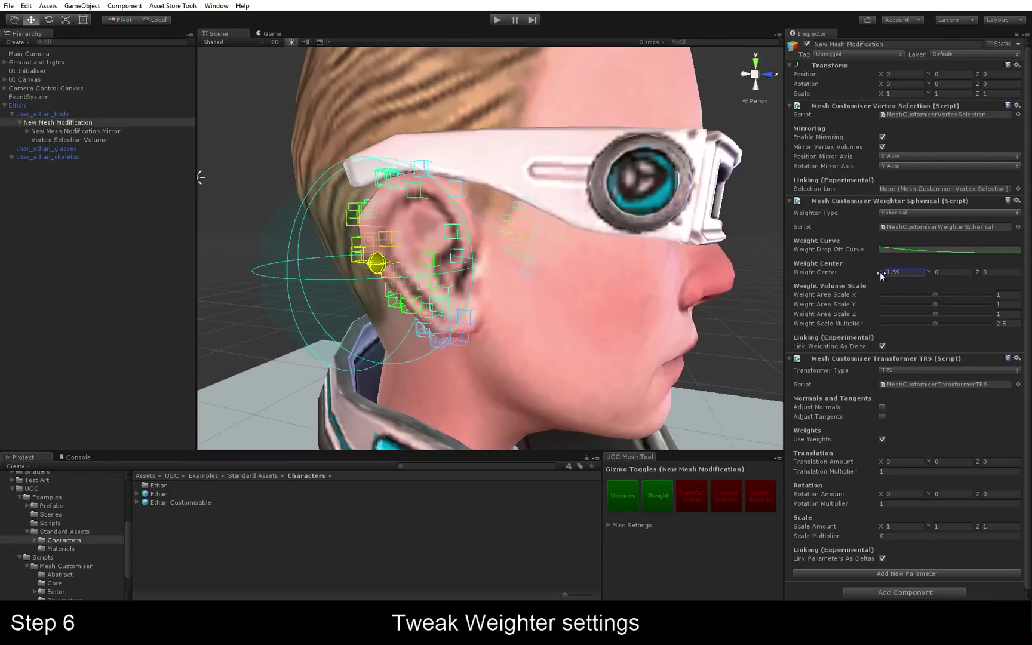
{"action": "mouse_move", "coordinate": [883, 272]}
{"action": "left_mouse_down"}
{"action": "mouse_move", "coordinate": [896, 272]}
{"action": "mouse_move", "coordinate": [842, 276]}
{"action": "mouse_move", "coordinate": [864, 277]}
{"action": "left_mouse_up"}
{"action": "left_click_drag", "start_coordinate": [516, 263], "coordinate": [672, 266], "text": "alt"}
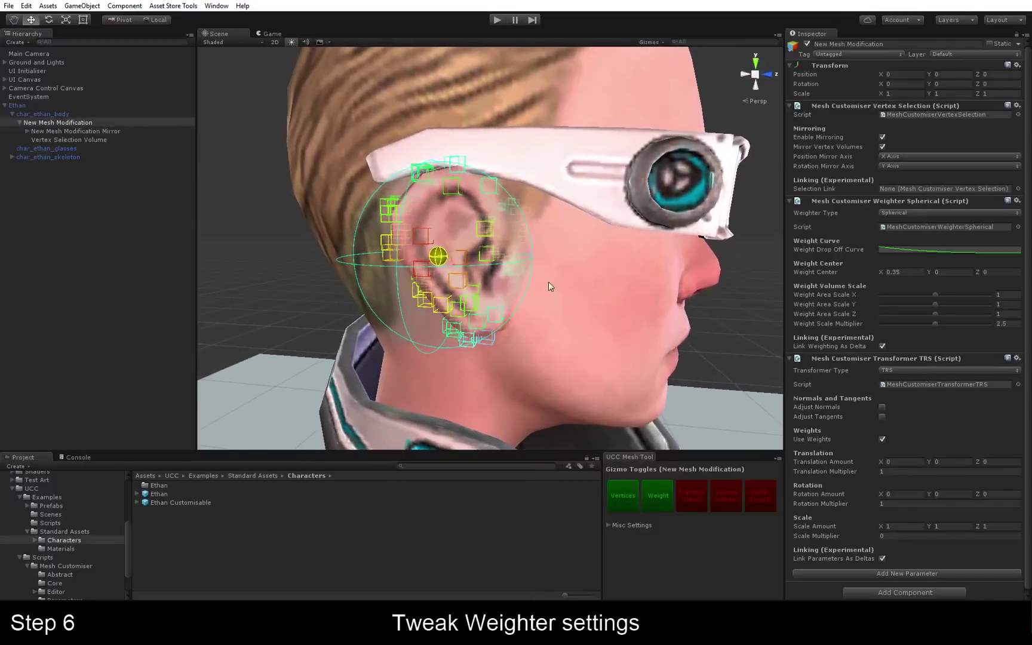
{"action": "left_click_drag", "start_coordinate": [885, 271], "coordinate": [888, 273]}
{"action": "mouse_move", "coordinate": [935, 324]}
{"action": "left_mouse_down"}
{"action": "mouse_move", "coordinate": [991, 320]}
{"action": "mouse_move", "coordinate": [940, 324]}
{"action": "left_mouse_up"}
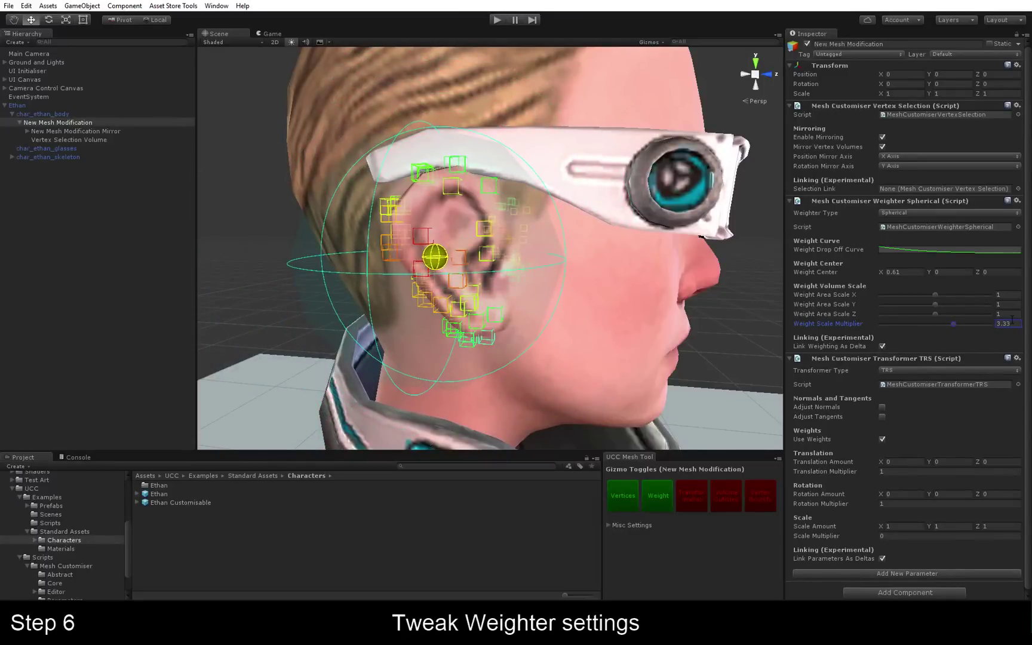
{"action": "left_click_drag", "start_coordinate": [936, 296], "coordinate": [917, 320]}
{"action": "key", "text": "BackSpace"}
{"action": "type", "text": "1"}
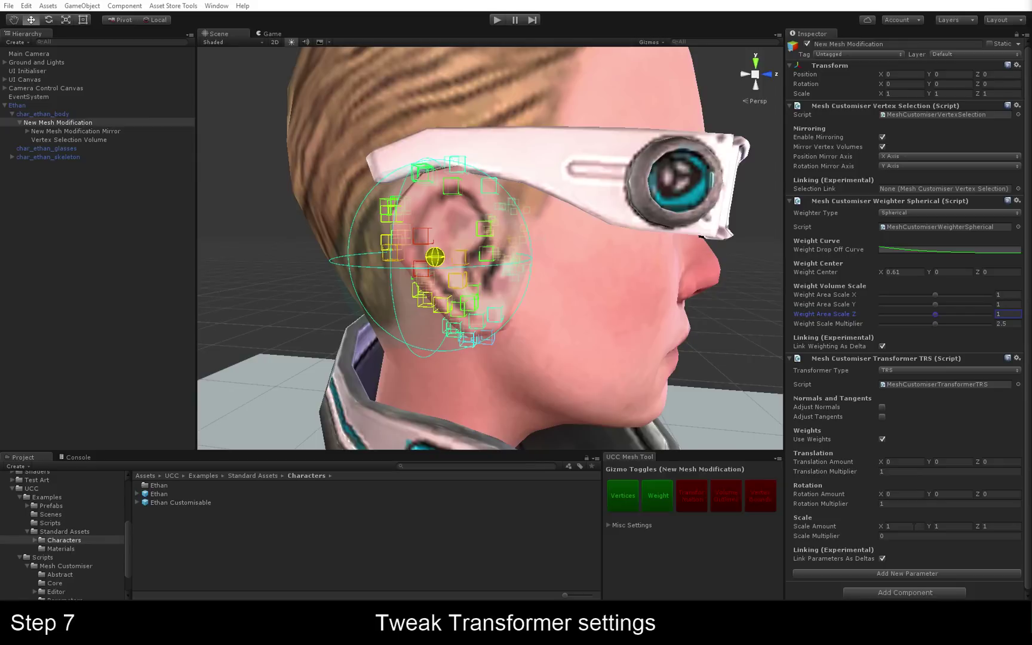
Step: Switch on Use Weights in the TRS transformer and bring up the Transformer Type choices
{"action": "scroll", "coordinate": [915, 519], "scroll_direction": "down", "scroll_amount": 1}
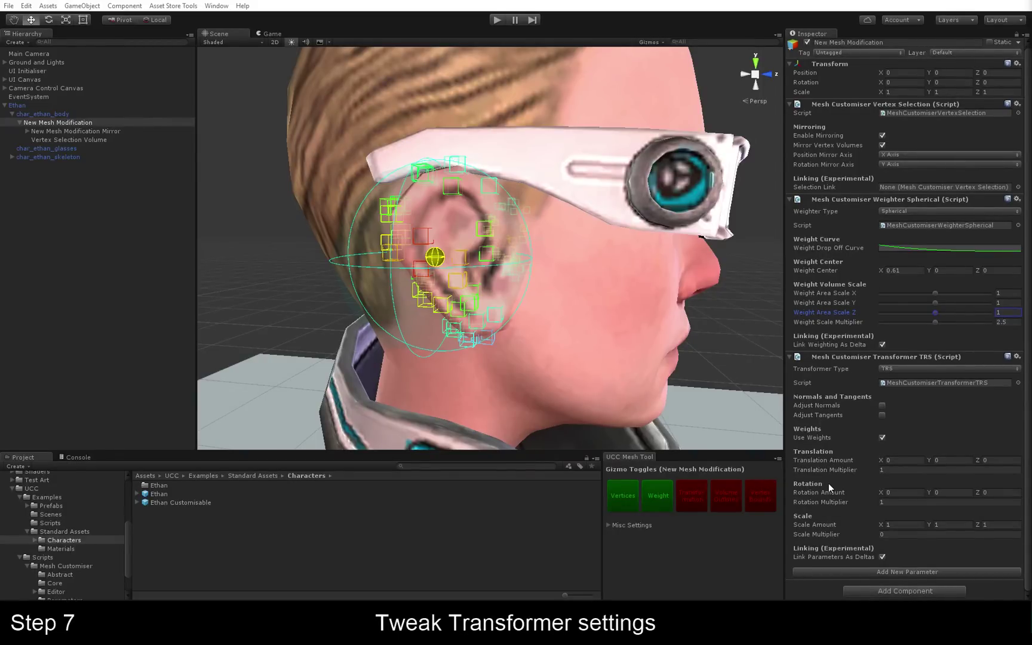
{"action": "left_click", "coordinate": [883, 438]}
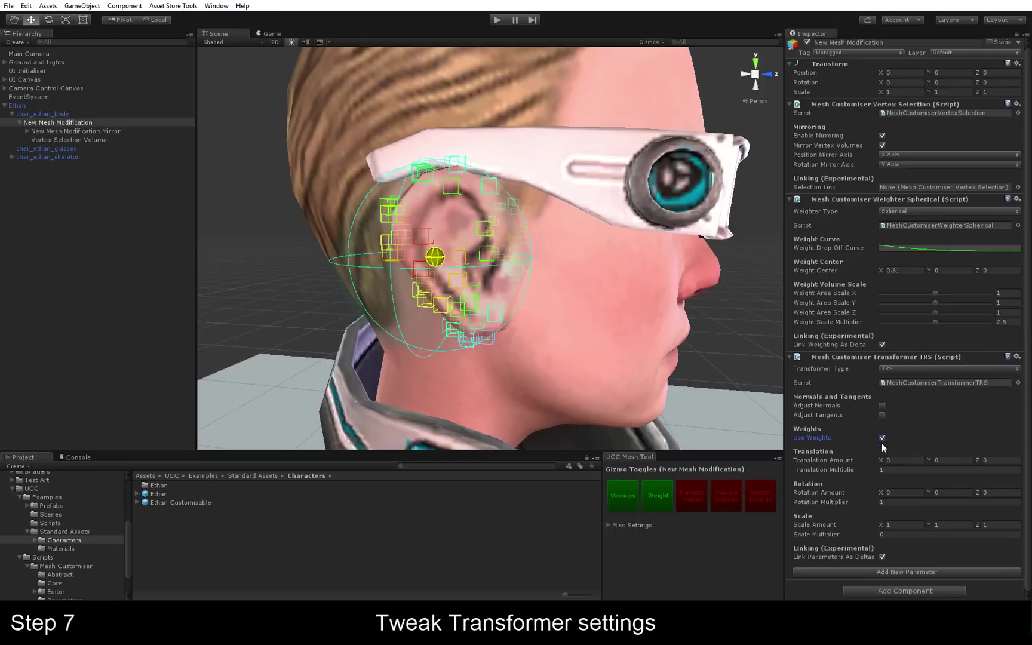
{"action": "left_click", "coordinate": [922, 370]}
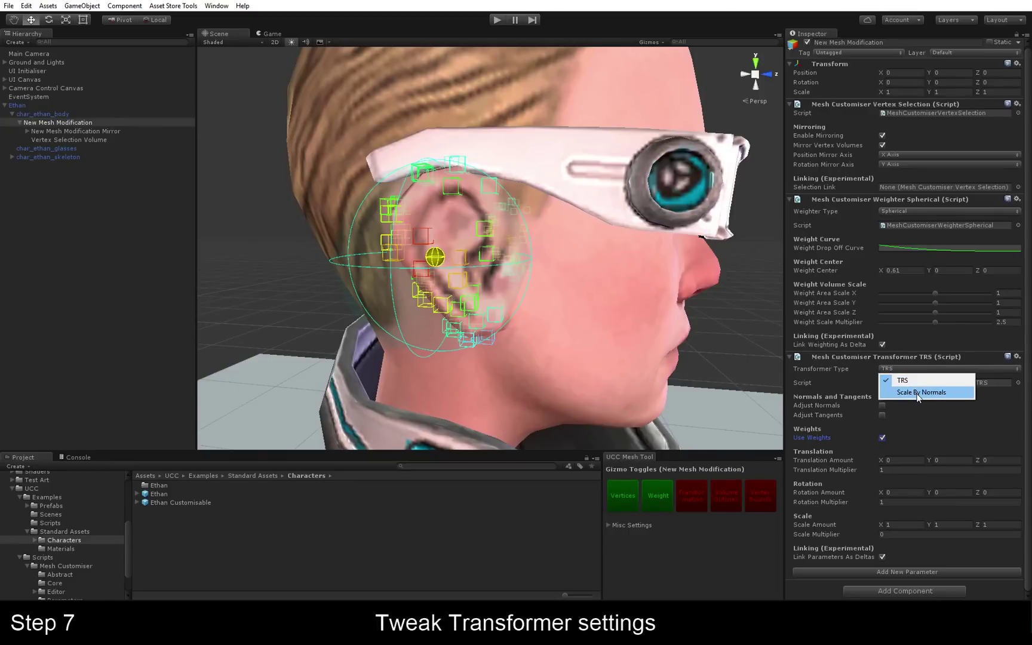
Step: Try the Scale By Normals transformer, extruding the ear outward to 0.06
{"action": "left_click", "coordinate": [918, 392]}
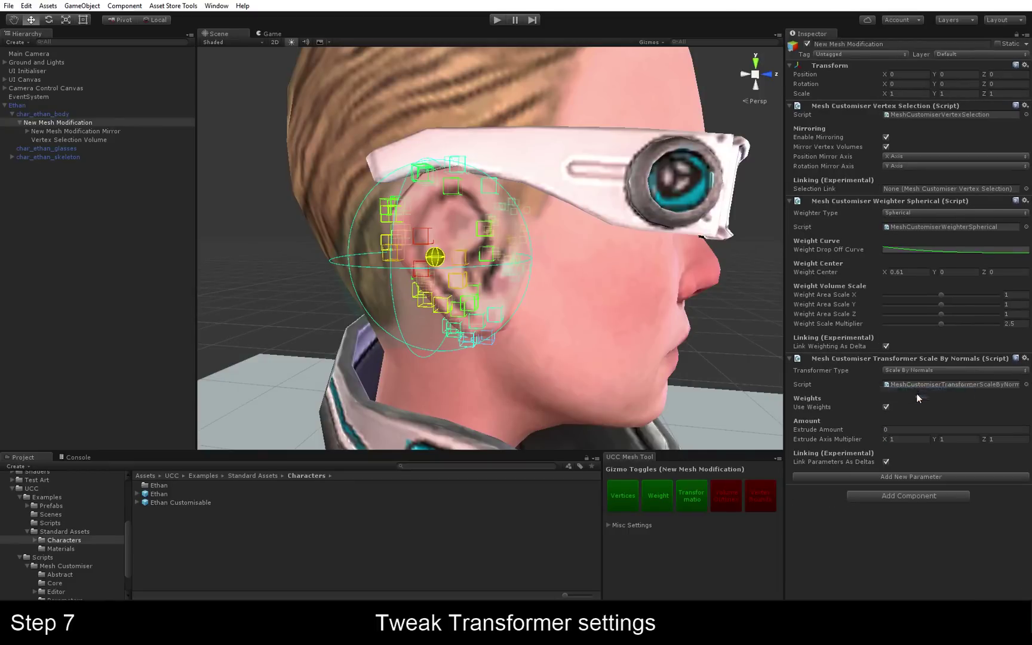
{"action": "left_click", "coordinate": [838, 430]}
{"action": "left_click_drag", "start_coordinate": [839, 431], "coordinate": [852, 440]}
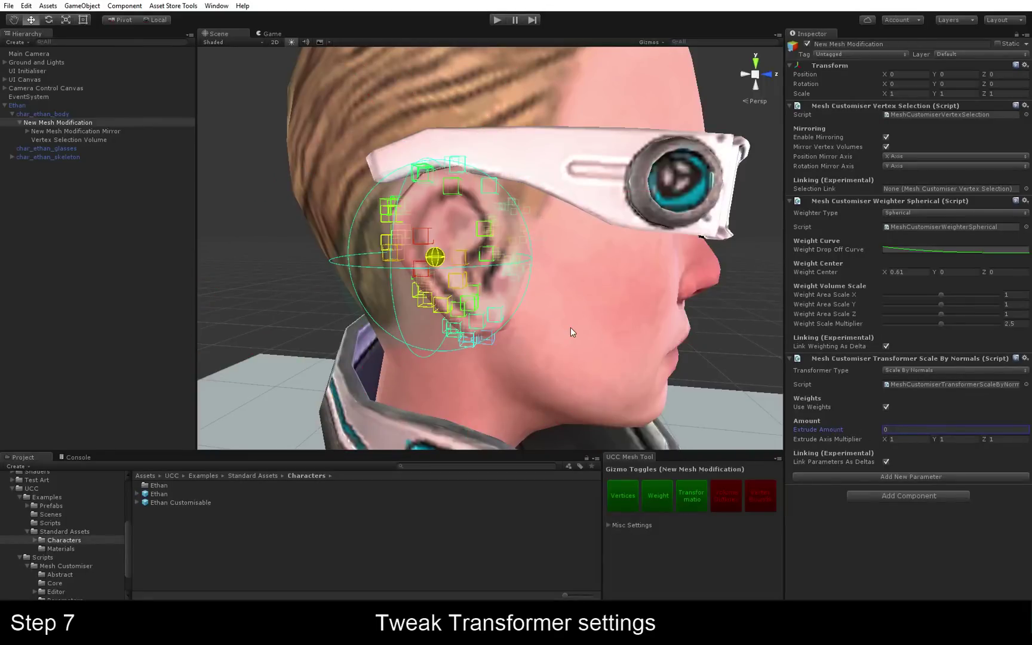
{"action": "left_click_drag", "start_coordinate": [662, 317], "coordinate": [746, 338], "text": "alt"}
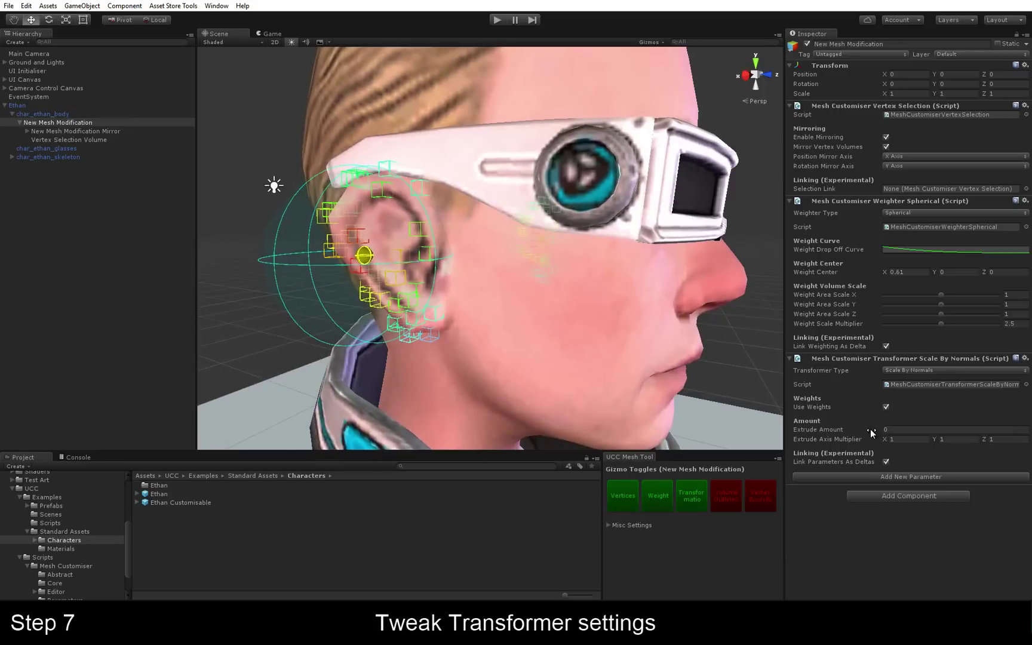
{"action": "left_click_drag", "start_coordinate": [871, 429], "coordinate": [874, 434]}
{"action": "left_click_drag", "start_coordinate": [468, 273], "coordinate": [510, 341], "text": "alt"}
Step: Switch the Transformer Type back to TRS and select the Scale Multiplier field
{"action": "left_click", "coordinate": [929, 371]}
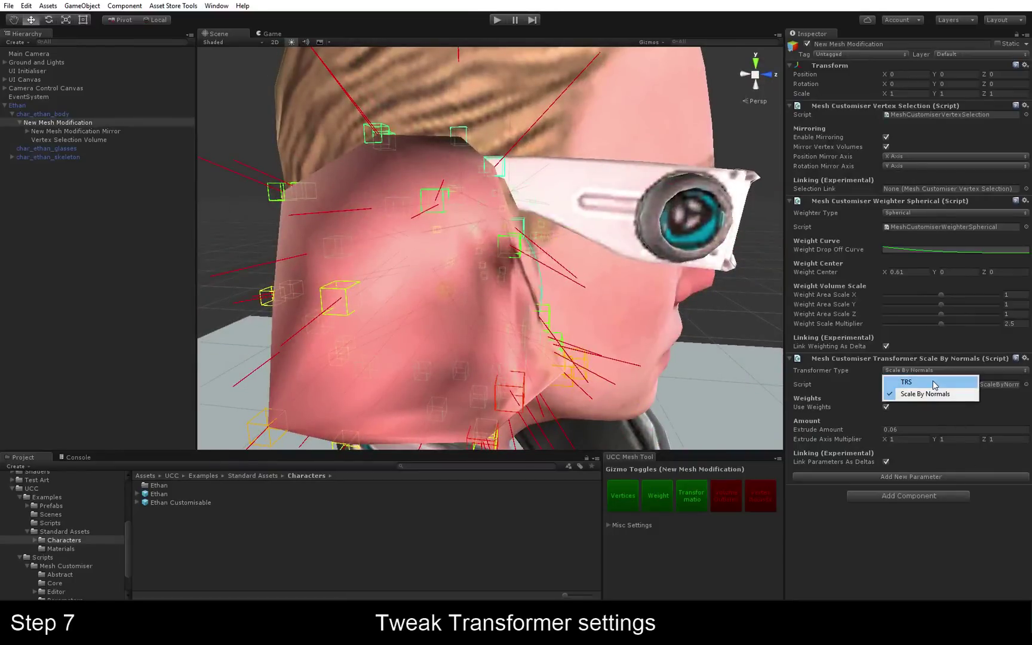
{"action": "left_click", "coordinate": [935, 384]}
{"action": "left_click", "coordinate": [896, 536]}
Step: Enter a Scale Multiplier of 1 and move the weight centre to X 1.33, Z -0.24
{"action": "type", "text": "1"}
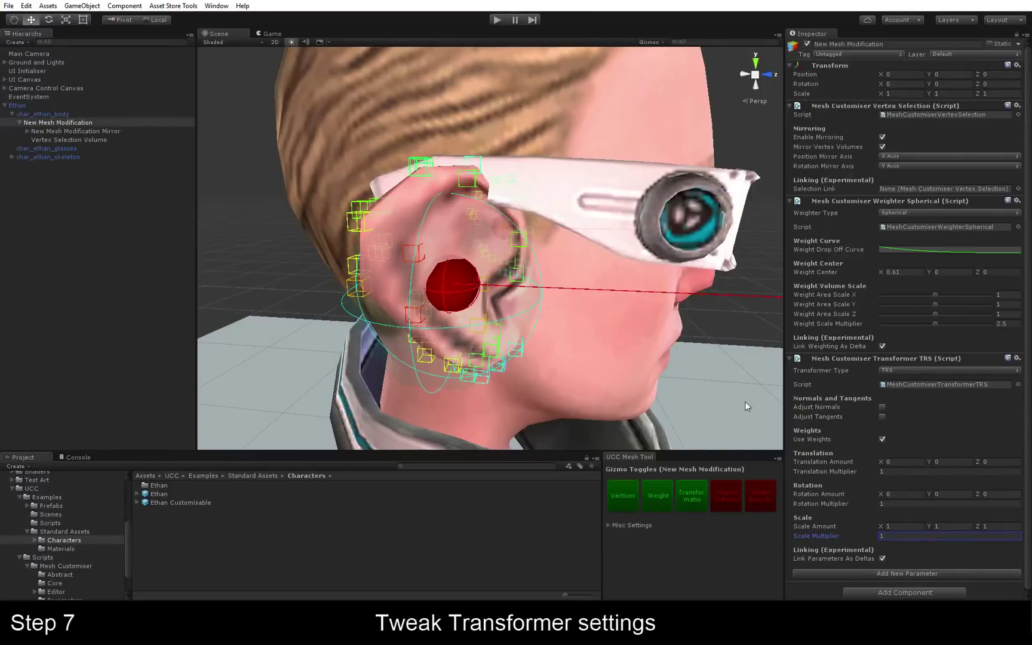
{"action": "left_click_drag", "start_coordinate": [537, 306], "coordinate": [428, 293], "text": "alt"}
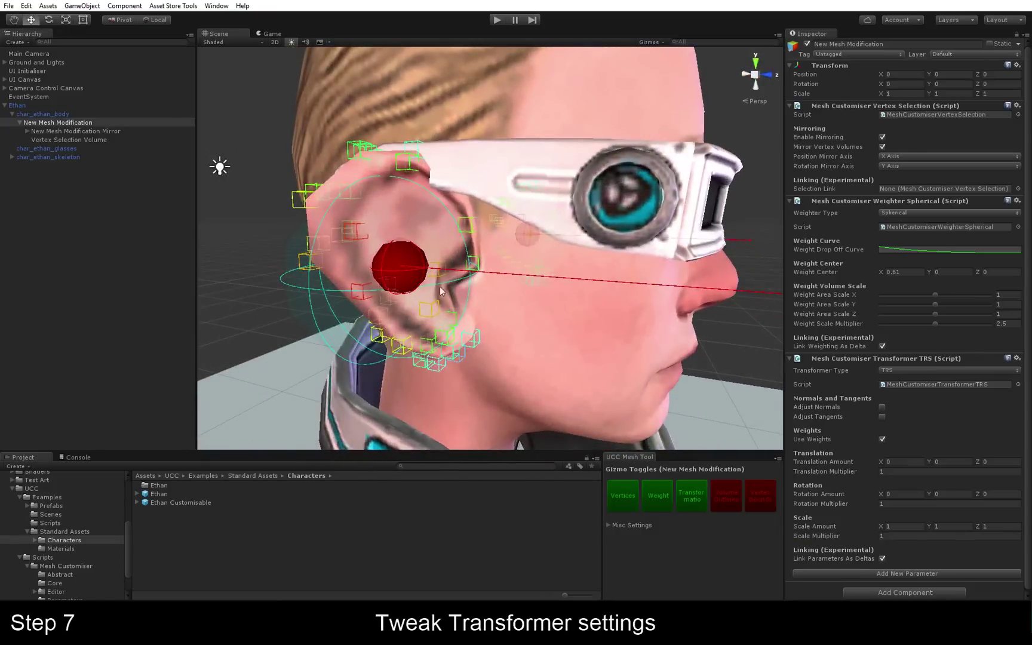
{"action": "left_click", "coordinate": [882, 273]}
{"action": "mouse_move", "coordinate": [882, 271]}
{"action": "left_mouse_down"}
{"action": "mouse_move", "coordinate": [938, 276]}
{"action": "mouse_move", "coordinate": [893, 273]}
{"action": "left_mouse_up"}
{"action": "left_click_drag", "start_coordinate": [978, 273], "coordinate": [874, 282]}
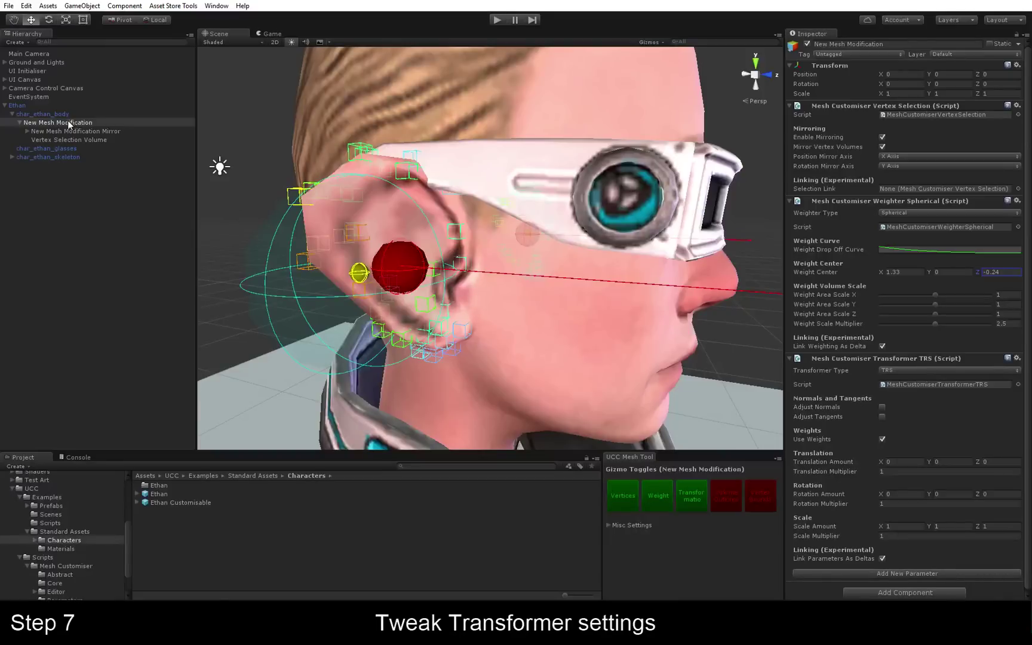
Step: Nudge the vertex selection box along Z and X to fit the ear, then reselect New Mesh Modification
{"action": "left_click", "coordinate": [78, 140]}
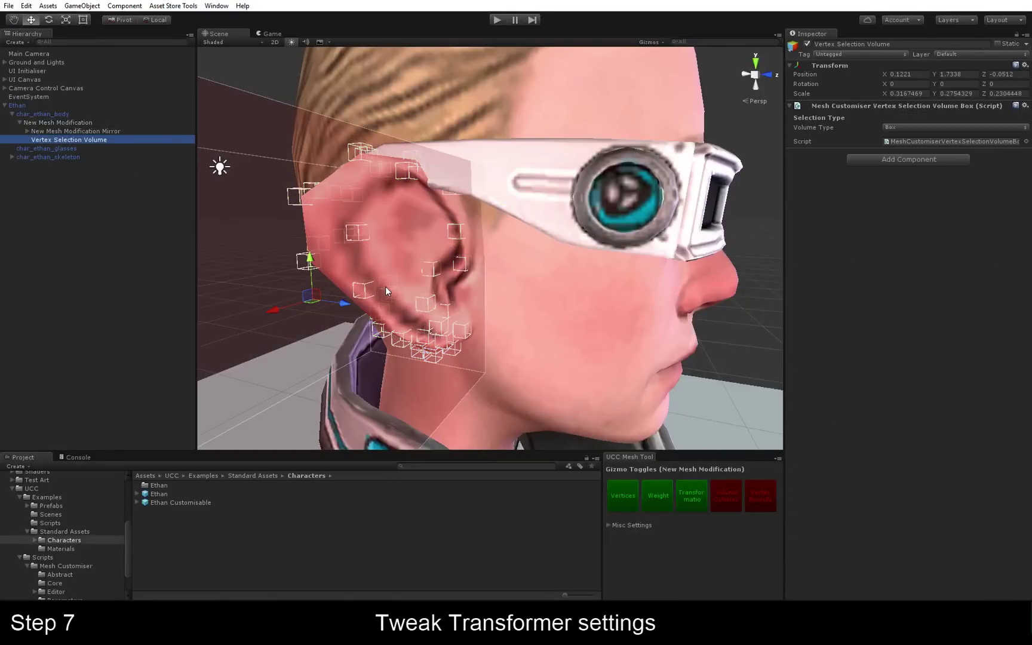
{"action": "left_click_drag", "start_coordinate": [343, 306], "coordinate": [277, 308]}
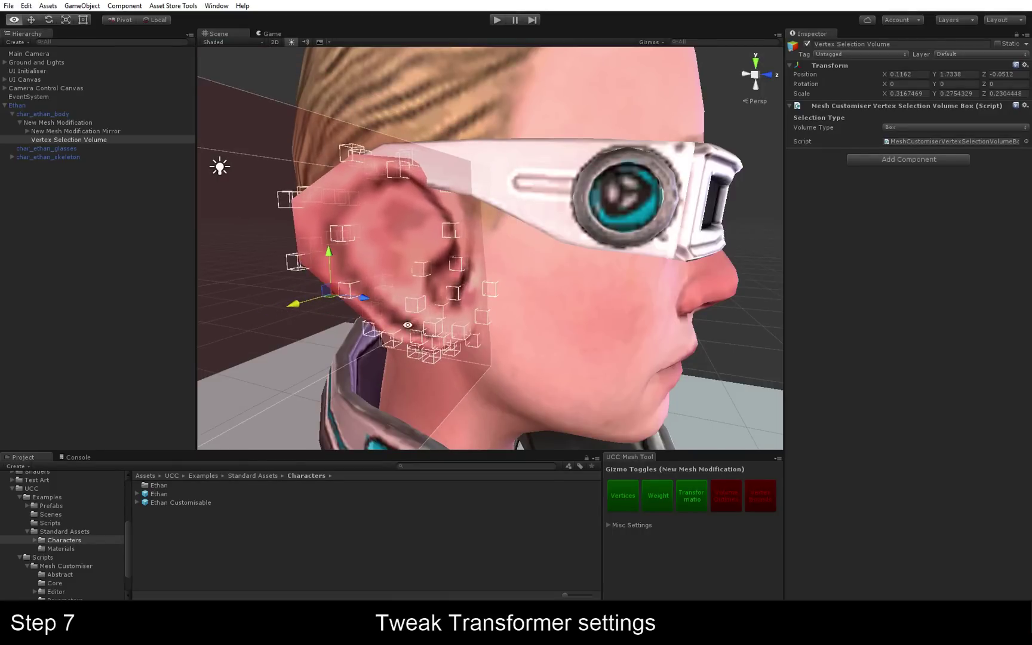
{"action": "left_click_drag", "start_coordinate": [410, 325], "coordinate": [437, 322], "text": "alt"}
{"action": "left_click", "coordinate": [94, 124]}
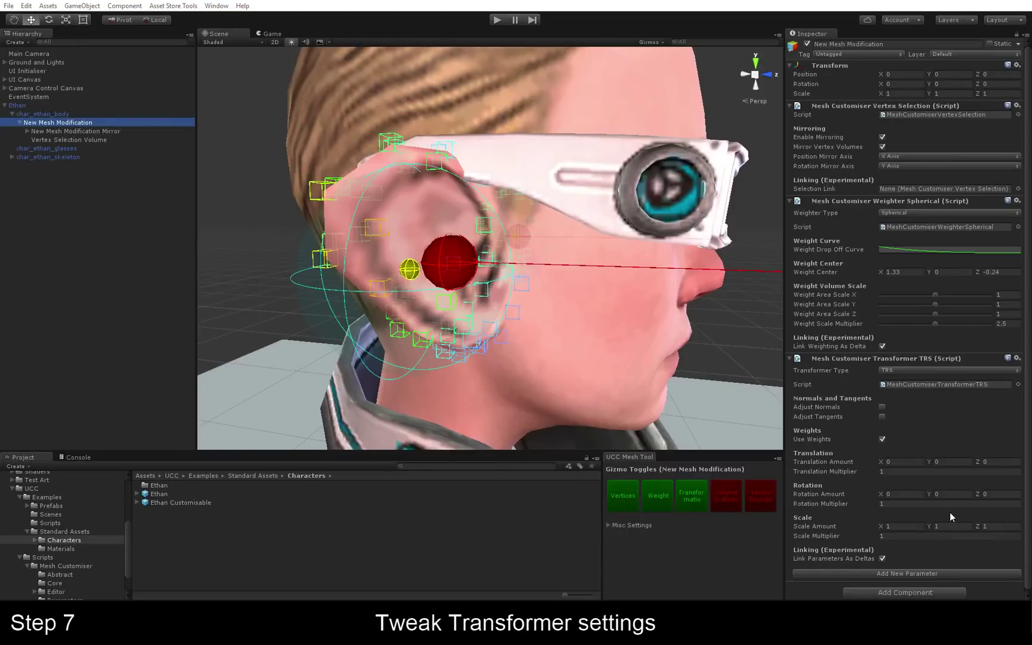
Step: Add a new parameter to the modification and name it 'Ear Size'
{"action": "left_click", "coordinate": [934, 576]}
{"action": "scroll", "coordinate": [944, 508], "scroll_direction": "down", "scroll_amount": 3}
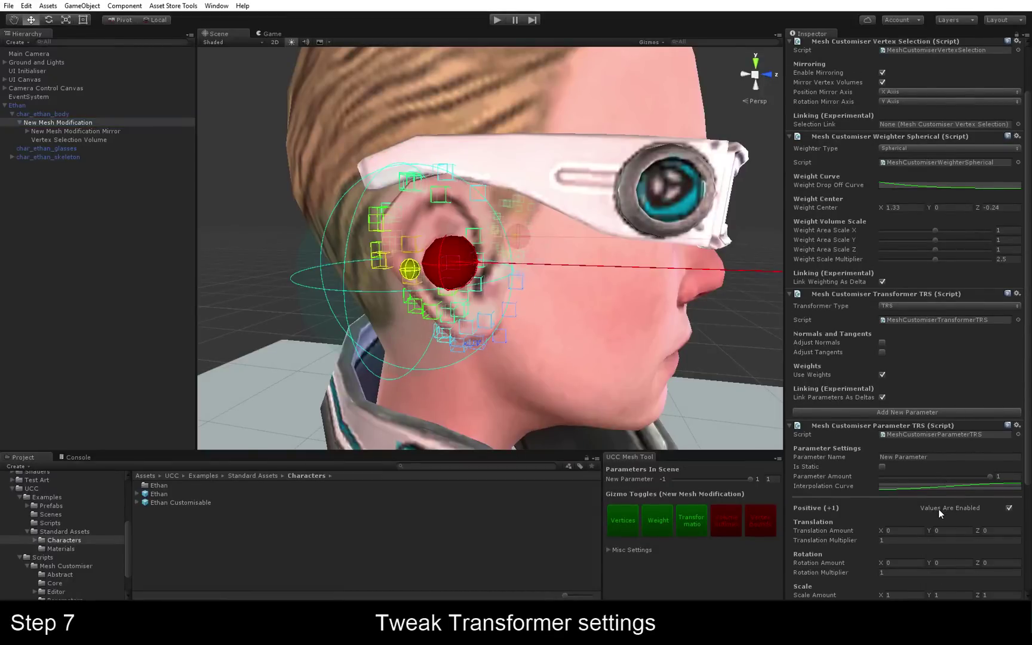
{"action": "scroll", "coordinate": [939, 508], "scroll_direction": "down", "scroll_amount": 5}
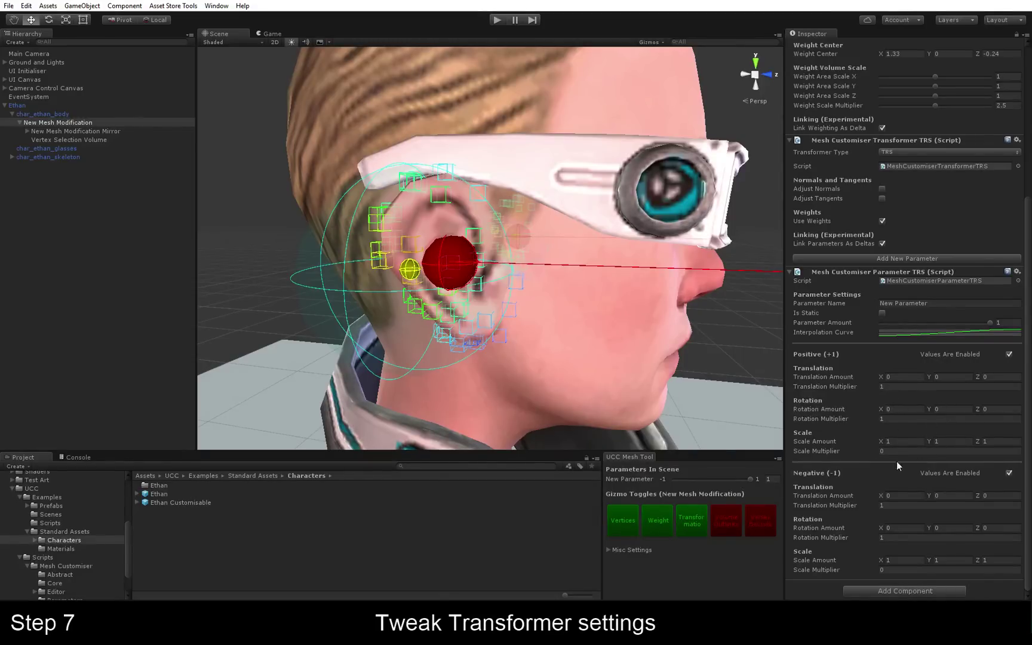
{"action": "left_click", "coordinate": [920, 452]}
{"action": "left_click", "coordinate": [934, 301]}
{"action": "type", "text": "Ear "}
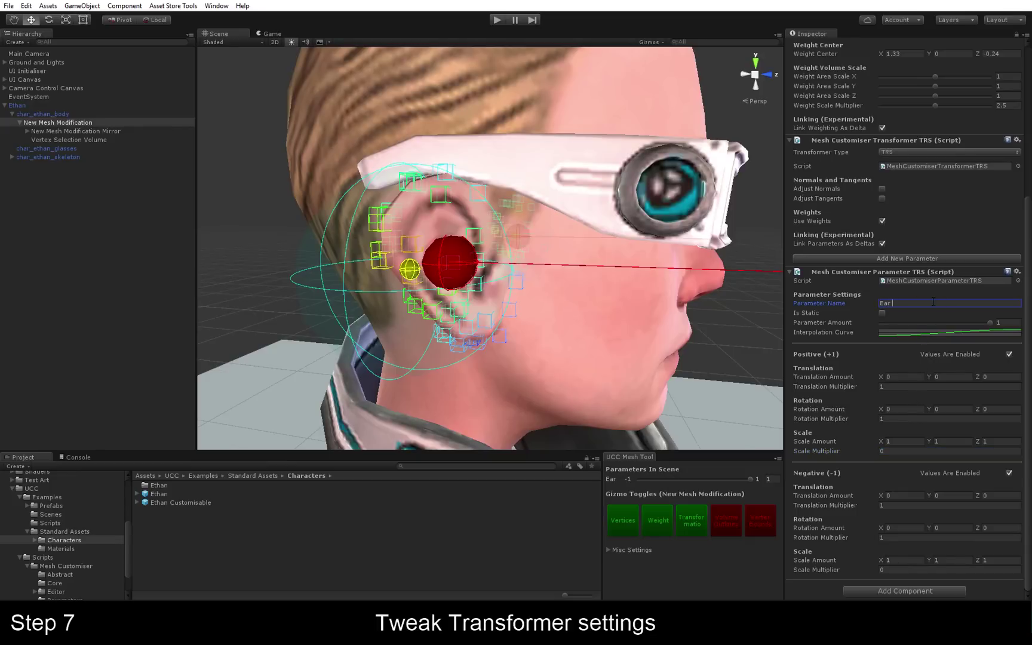
{"action": "type", "text": "Size"}
Step: Set the Ear Size positive and negative Scale Multipliers both to 1
{"action": "left_click", "coordinate": [904, 452]}
{"action": "type", "text": "1"}
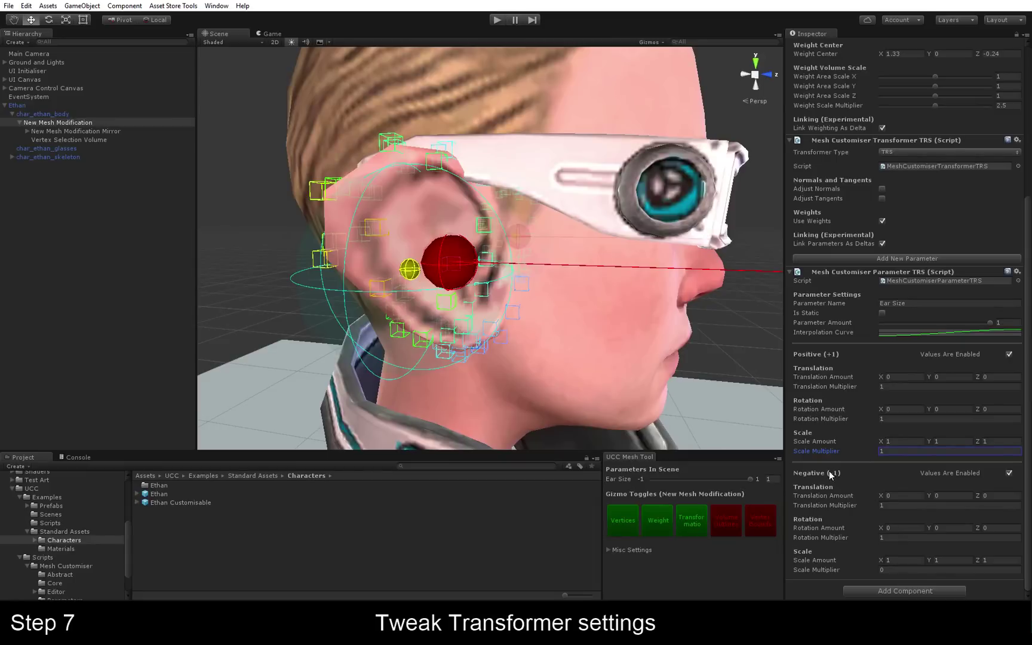
{"action": "left_click", "coordinate": [928, 569]}
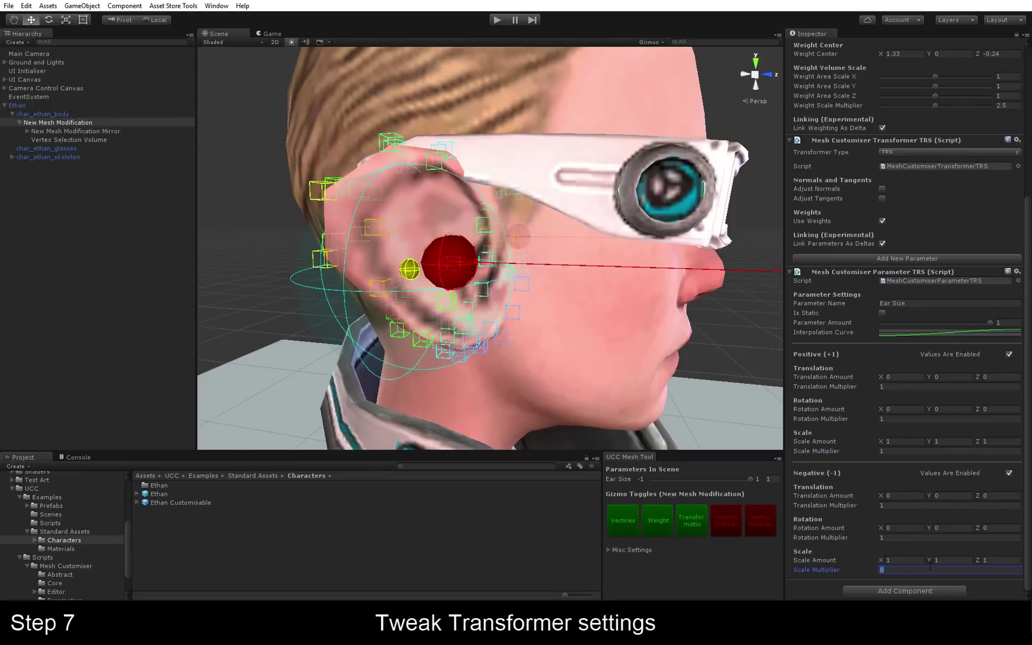
{"action": "type", "text": "1"}
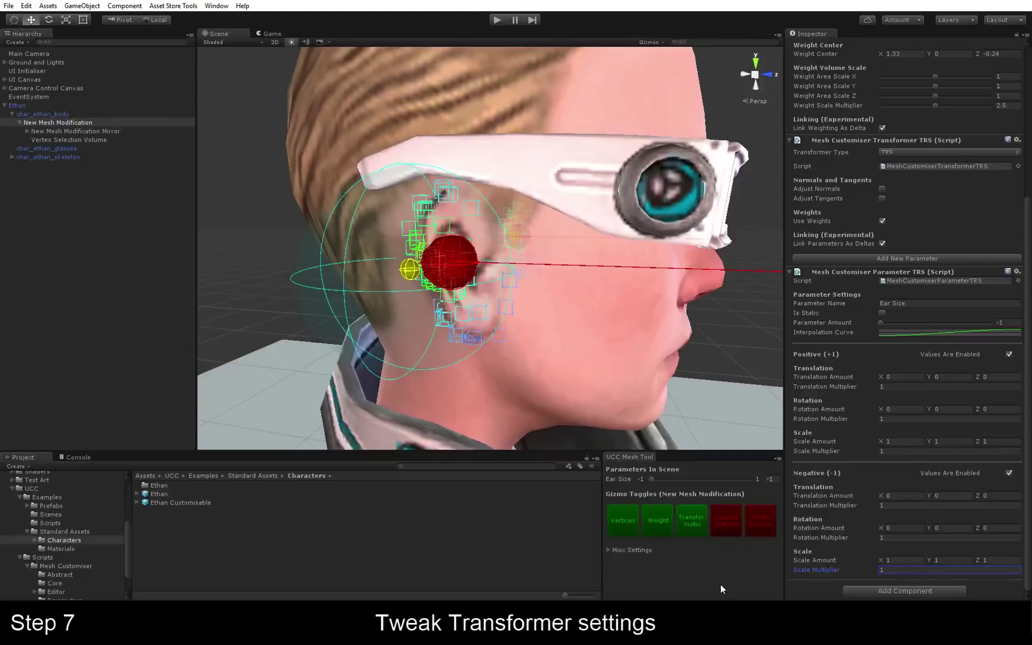
Step: Hide the Weight, Transformation and Vertices gizmos on Ethan's ear
{"action": "left_click", "coordinate": [664, 524]}
{"action": "left_click", "coordinate": [690, 525]}
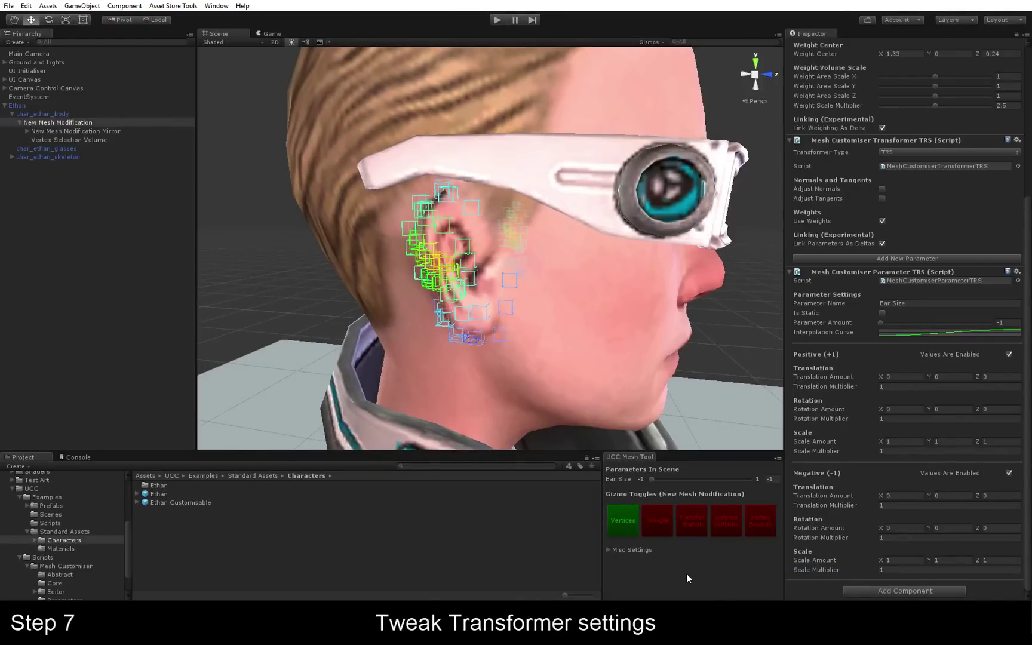
{"action": "left_click_drag", "start_coordinate": [562, 315], "coordinate": [629, 422], "text": "alt"}
{"action": "right_click_drag", "start_coordinate": [629, 430], "coordinate": [613, 360], "text": "alt"}
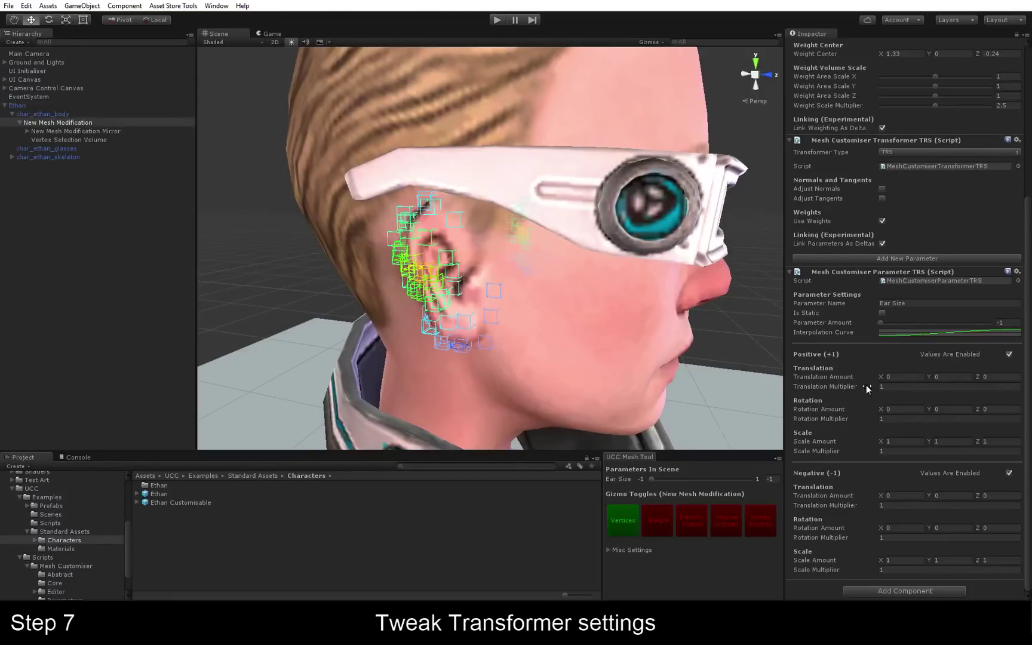
{"action": "left_click", "coordinate": [624, 524]}
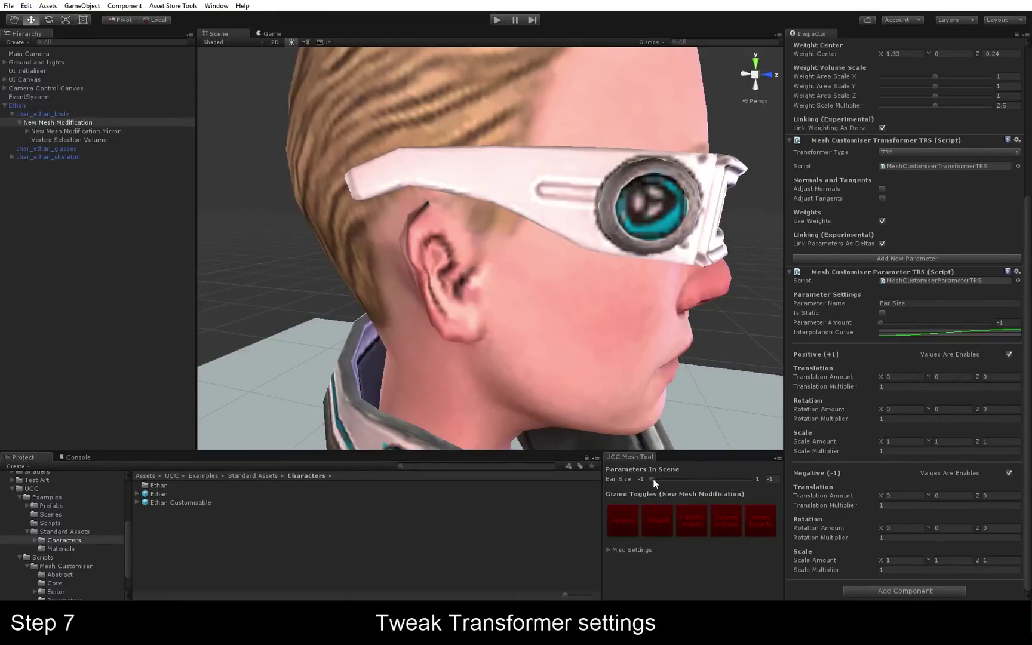
Step: Test the Ear Size slider, set Negative Scale Multiplier to 0.44, and reset Ear Size to 0
{"action": "mouse_move", "coordinate": [653, 479]}
{"action": "left_mouse_down"}
{"action": "mouse_move", "coordinate": [750, 484]}
{"action": "mouse_move", "coordinate": [651, 489]}
{"action": "left_mouse_up"}
{"action": "left_click_drag", "start_coordinate": [467, 351], "coordinate": [412, 349], "text": "alt"}
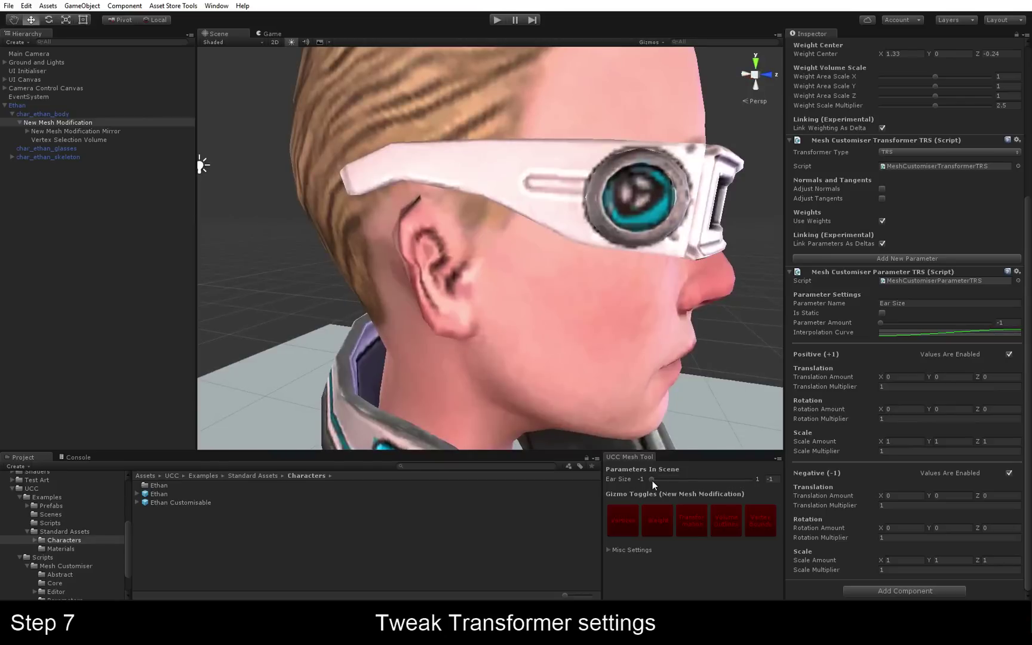
{"action": "left_click_drag", "start_coordinate": [652, 481], "coordinate": [694, 481]}
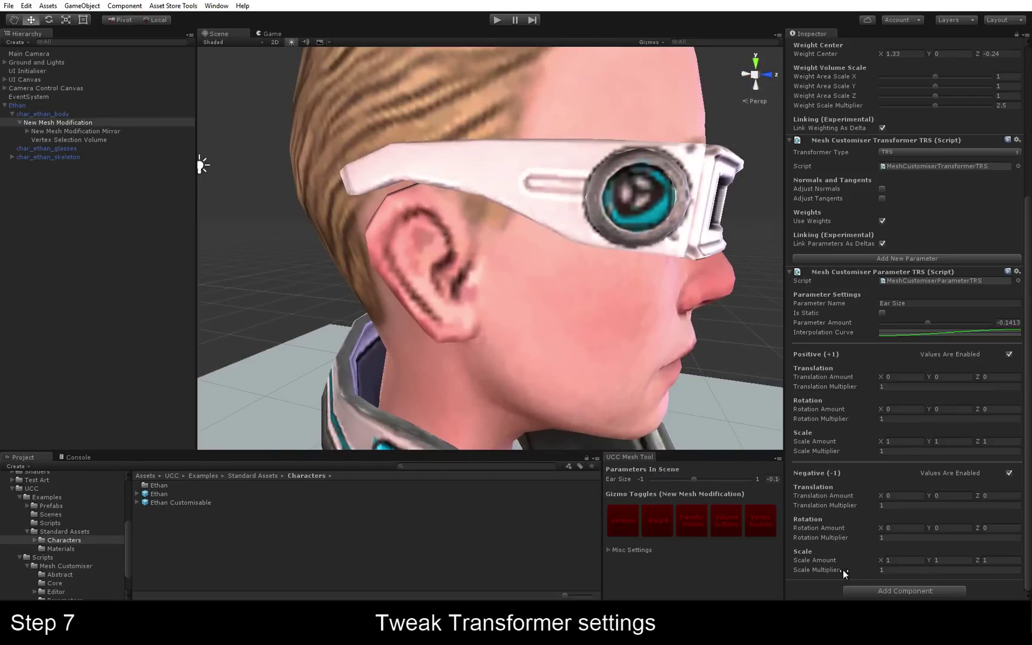
{"action": "left_click_drag", "start_coordinate": [843, 570], "coordinate": [831, 570]}
{"action": "left_click_drag", "start_coordinate": [373, 319], "coordinate": [427, 318], "text": "alt"}
{"action": "left_click_drag", "start_coordinate": [652, 479], "coordinate": [766, 489]}
{"action": "type", "text": "0"}
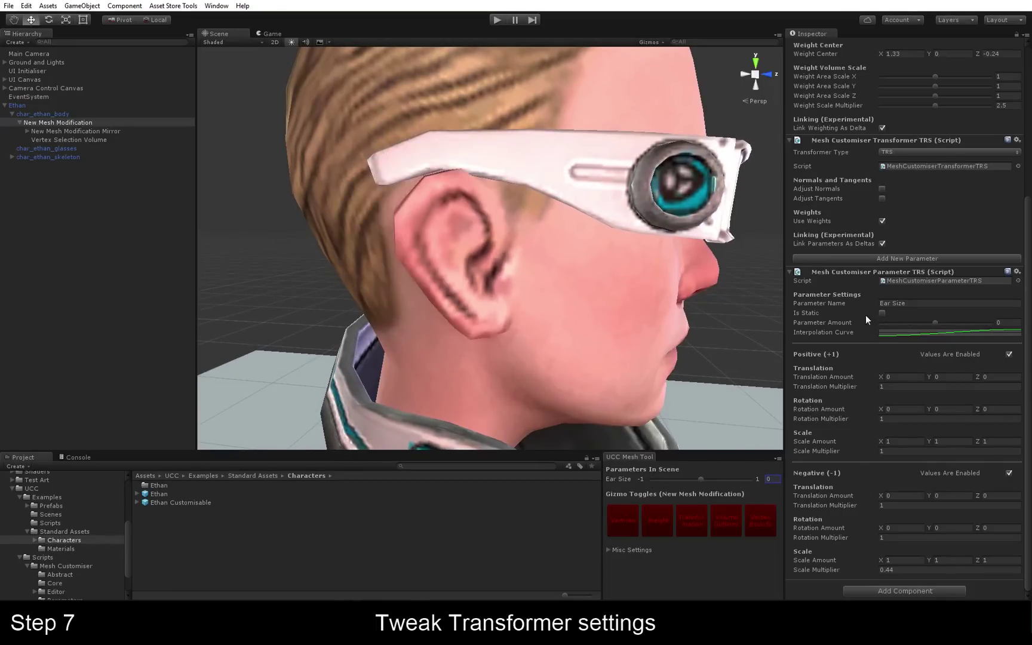
Step: Add a second parameter to the modification named 'Ear Angle'
{"action": "left_click", "coordinate": [934, 258]}
{"action": "scroll", "coordinate": [879, 515], "scroll_direction": "down", "scroll_amount": 6}
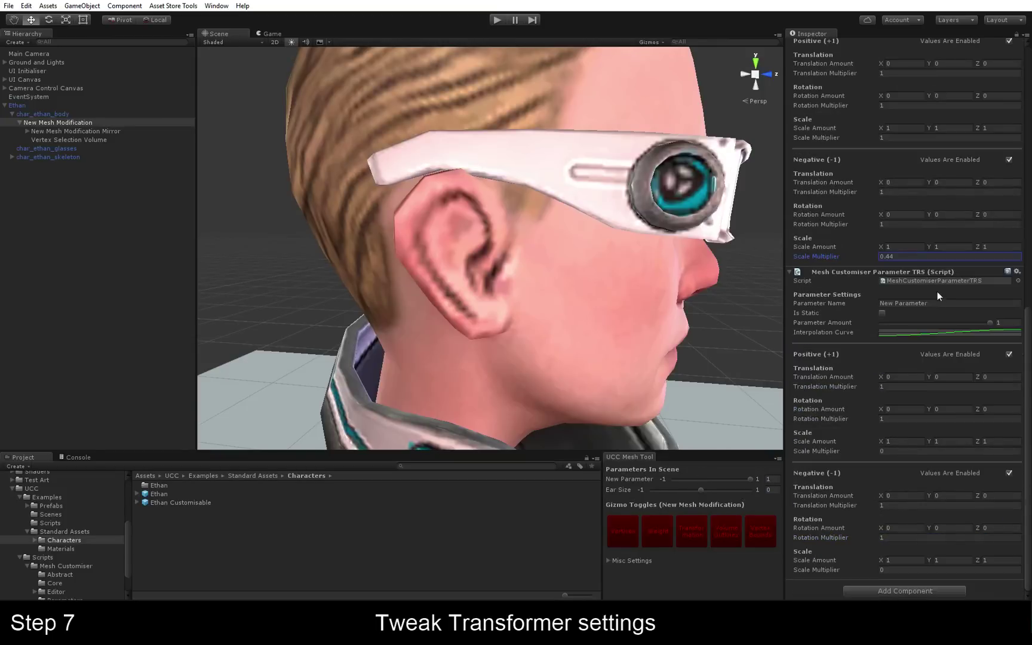
{"action": "left_click", "coordinate": [936, 304]}
{"action": "type", "text": "Ear A"}
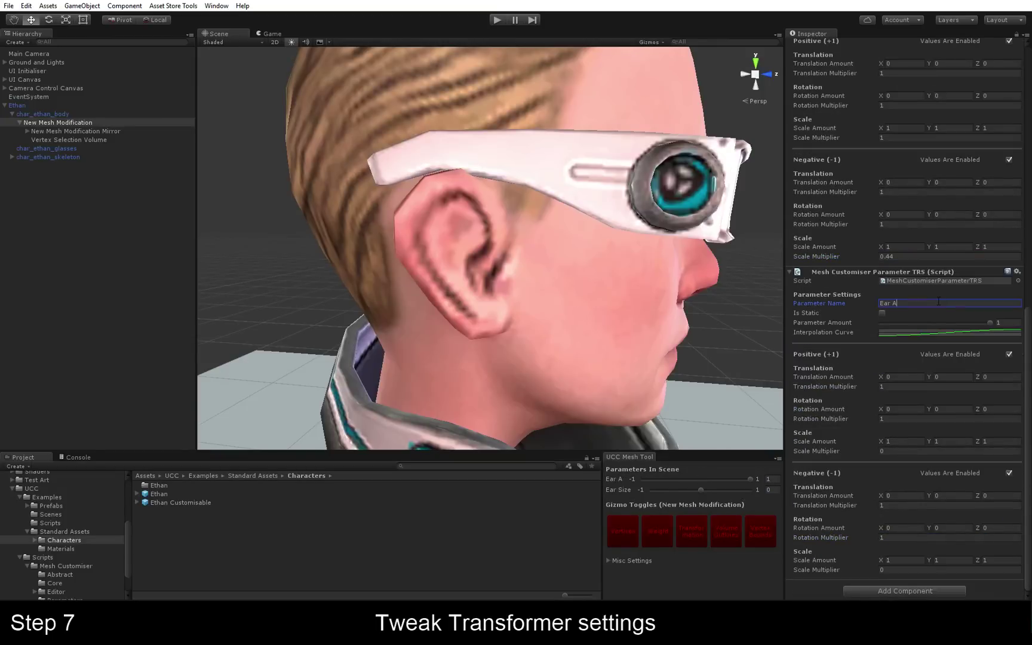
{"action": "type", "text": "ngle"}
Step: Set Ear Angle rotation Y to 42.5 positive and 54.43 negative, then preview it
{"action": "left_click_drag", "start_coordinate": [927, 409], "coordinate": [670, 411]}
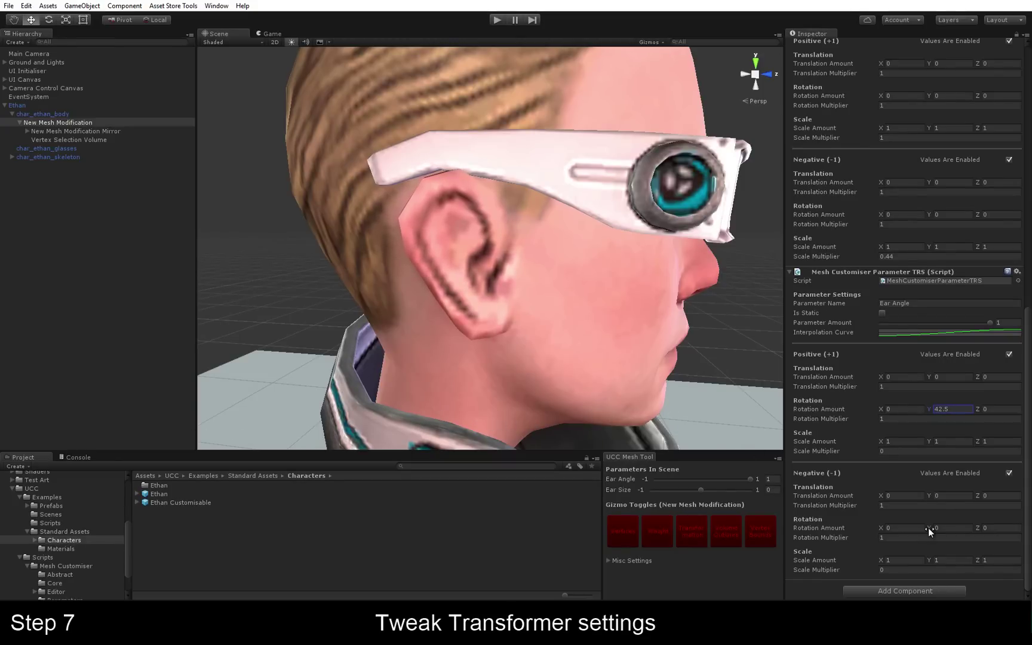
{"action": "left_click_drag", "start_coordinate": [928, 528], "coordinate": [879, 483]}
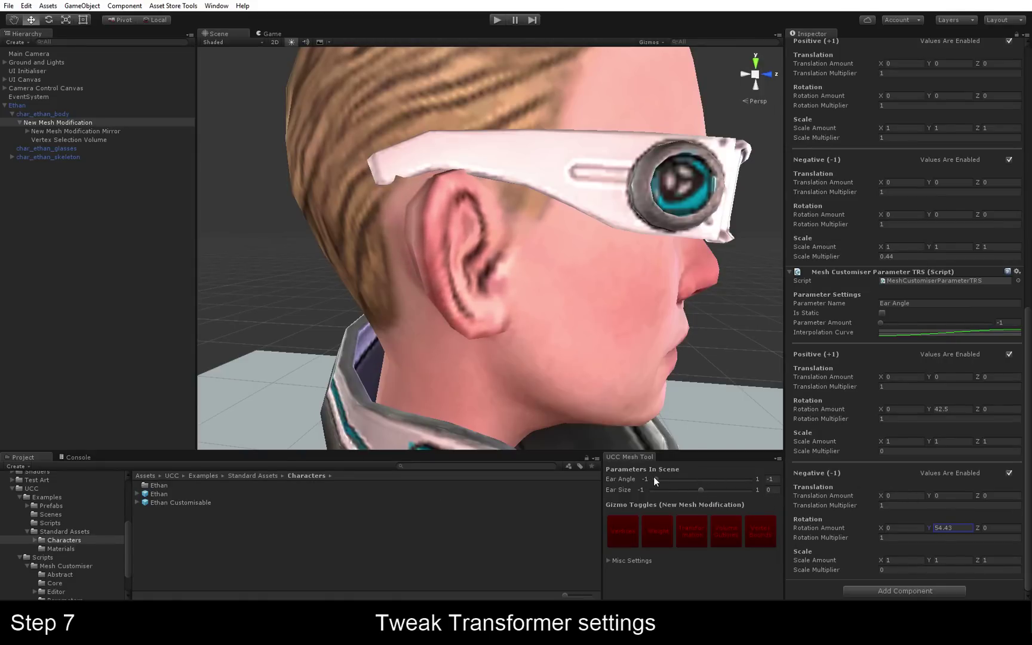
{"action": "left_click_drag", "start_coordinate": [655, 479], "coordinate": [724, 484]}
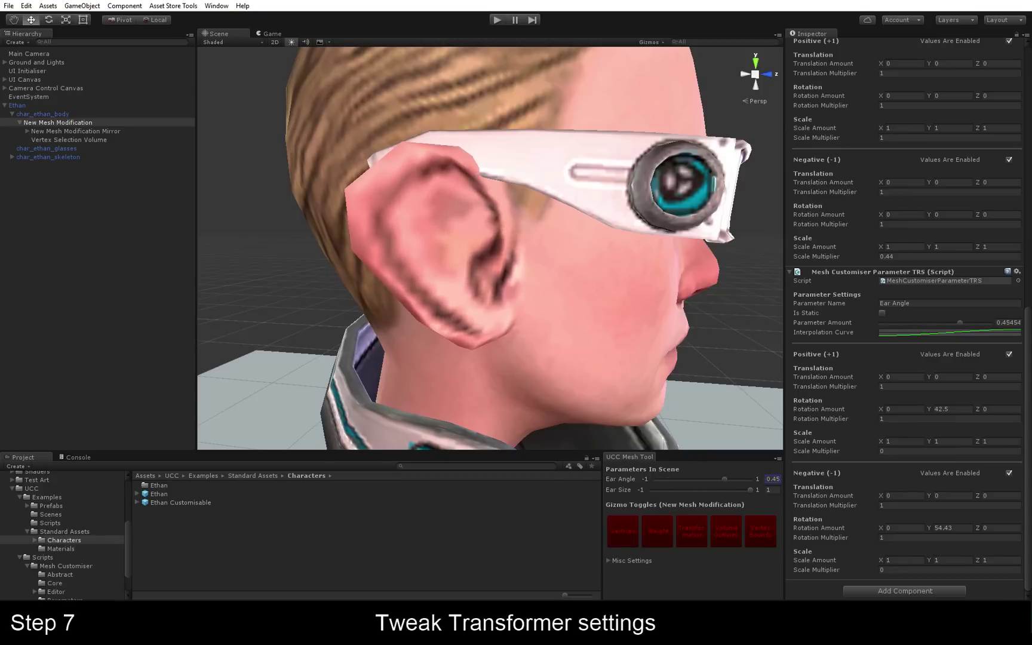